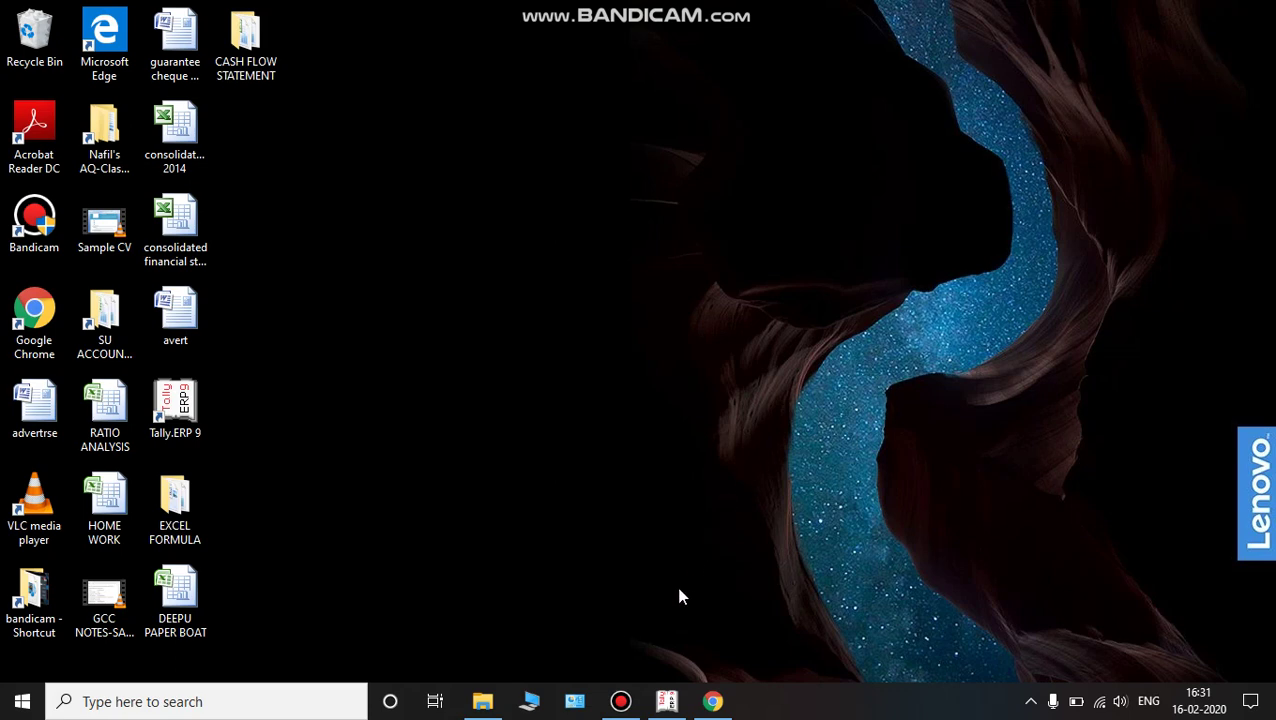
# Step: Restore the Tally.ERP 9 window and choose Create Company from the Company Info menu
pyautogui.click(666, 701)
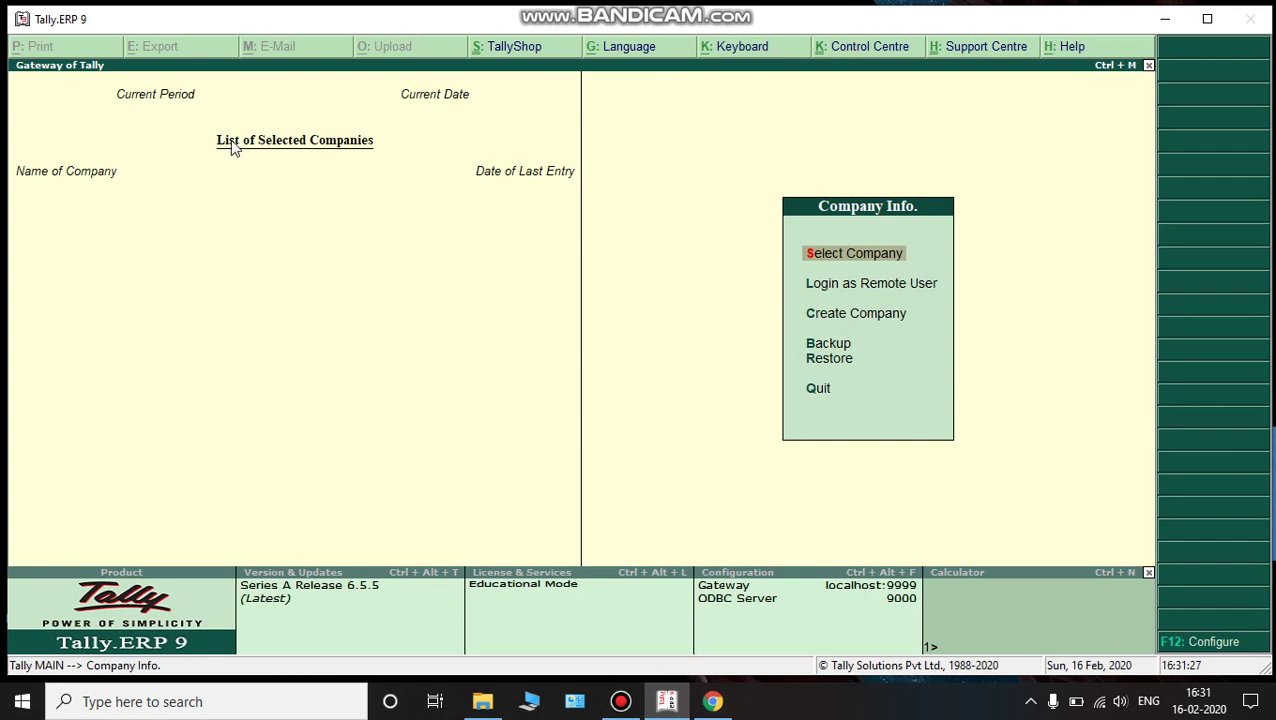
pyautogui.press('Down')
pyautogui.press('Down')
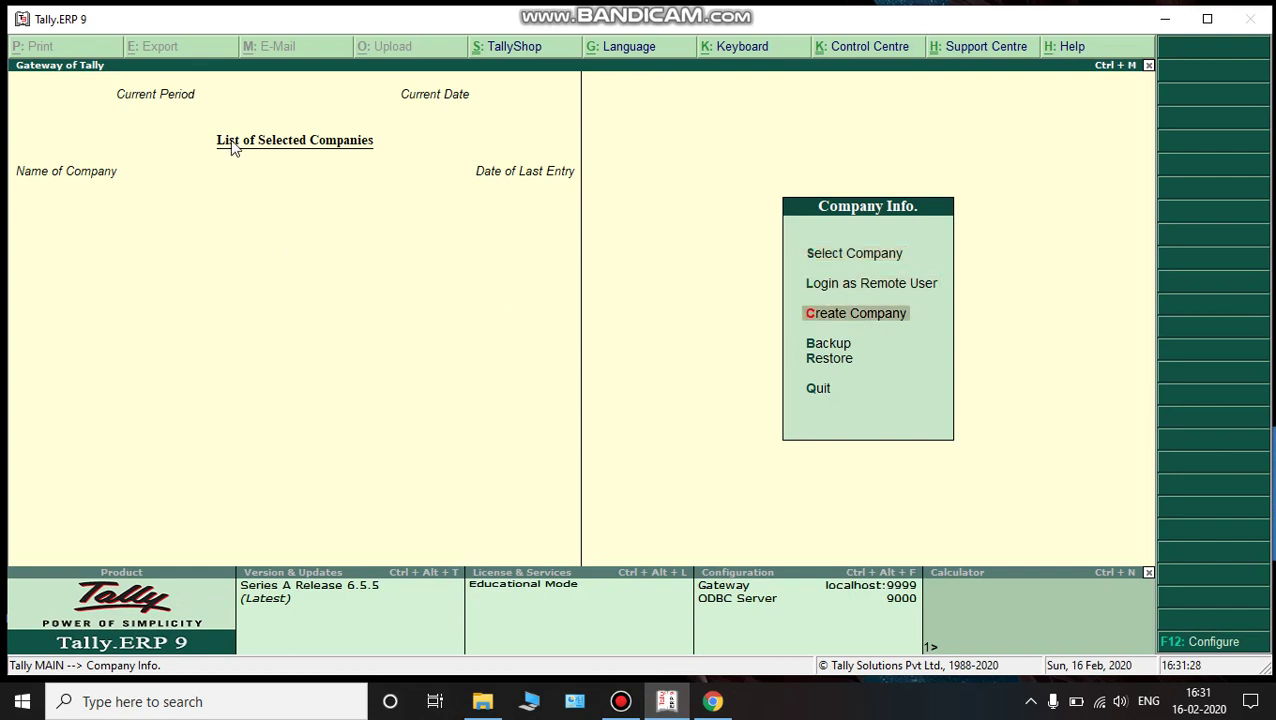
pyautogui.click(853, 251)
# Step: Start a new company named NIDHAL LTD, keeping the same mailing name
pyautogui.press('Return')
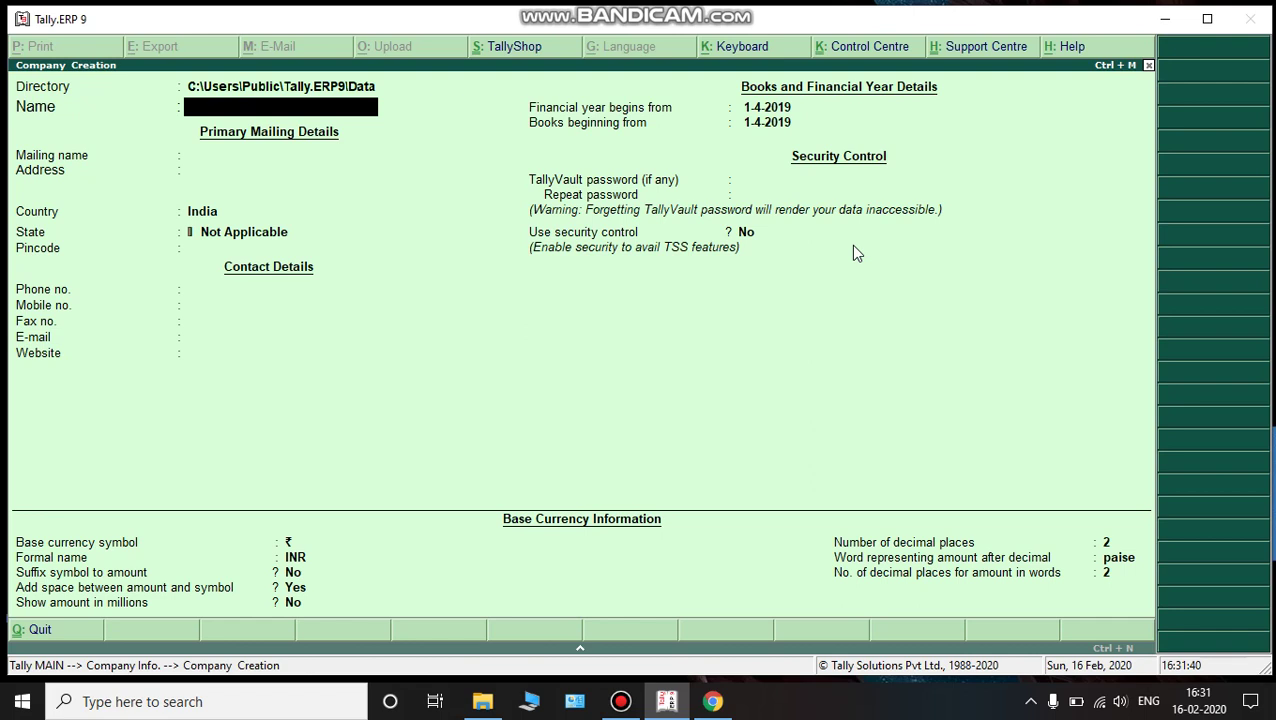
pyautogui.write('NIDHAL LTD')
pyautogui.press('Return')
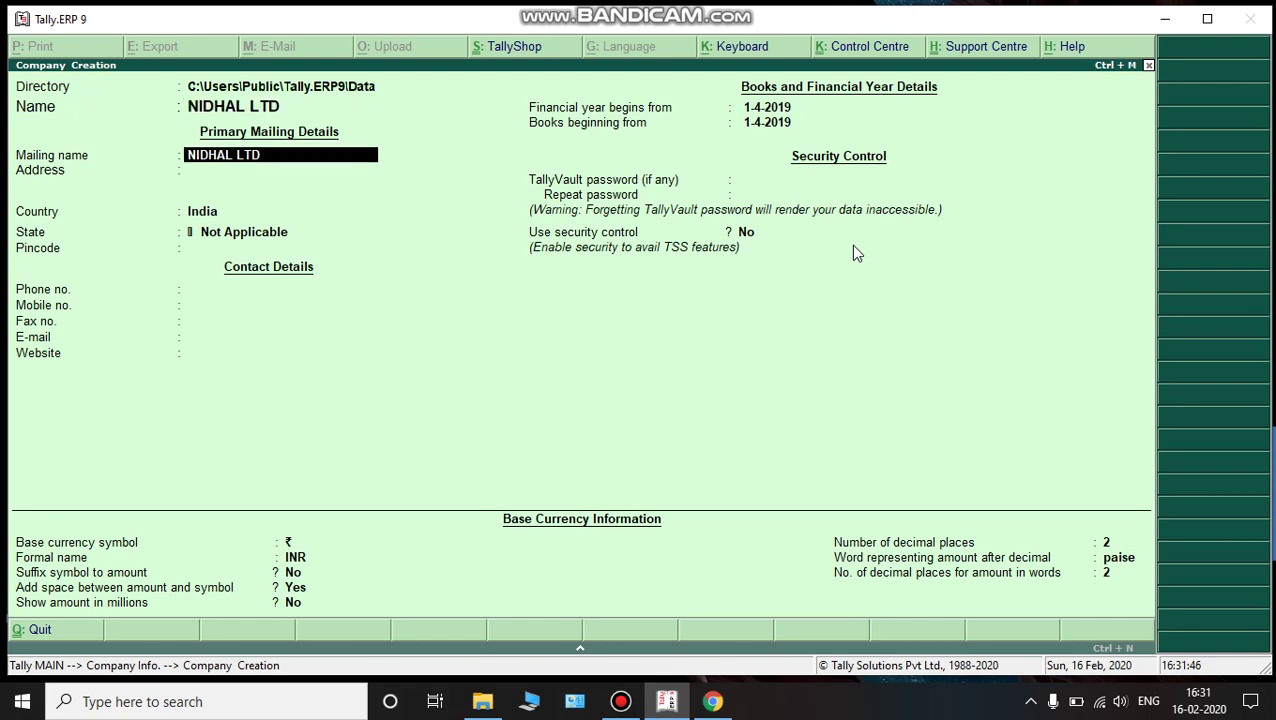
pyautogui.press('Return')
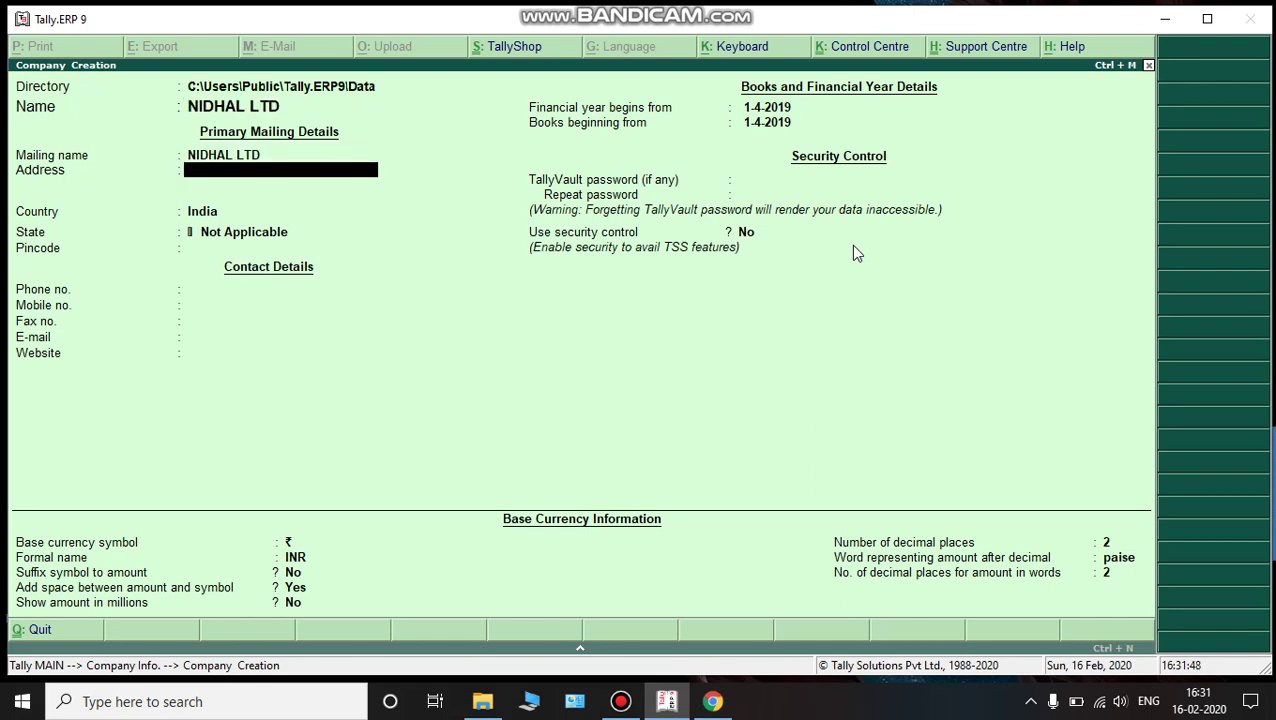
pyautogui.press('Return')
pyautogui.press('Return')
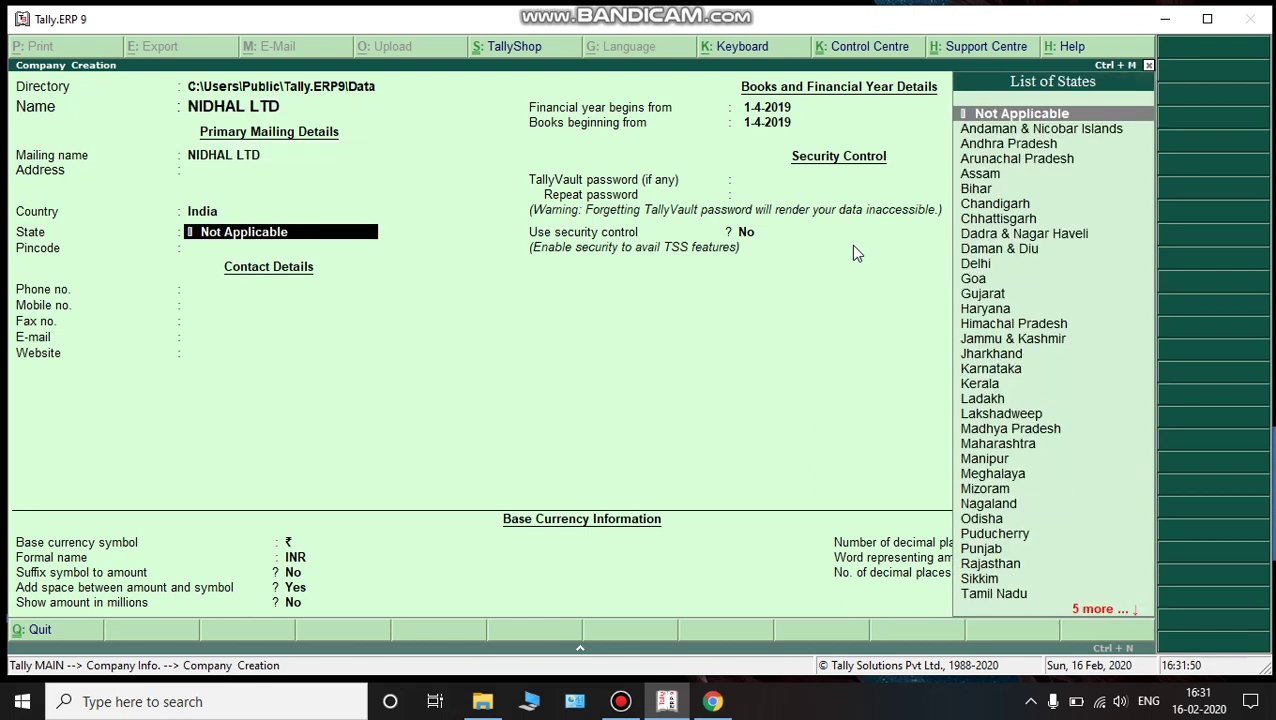
# Step: Set the state to Kerala and accept the remaining defaults to create the company
pyautogui.write('KERe')
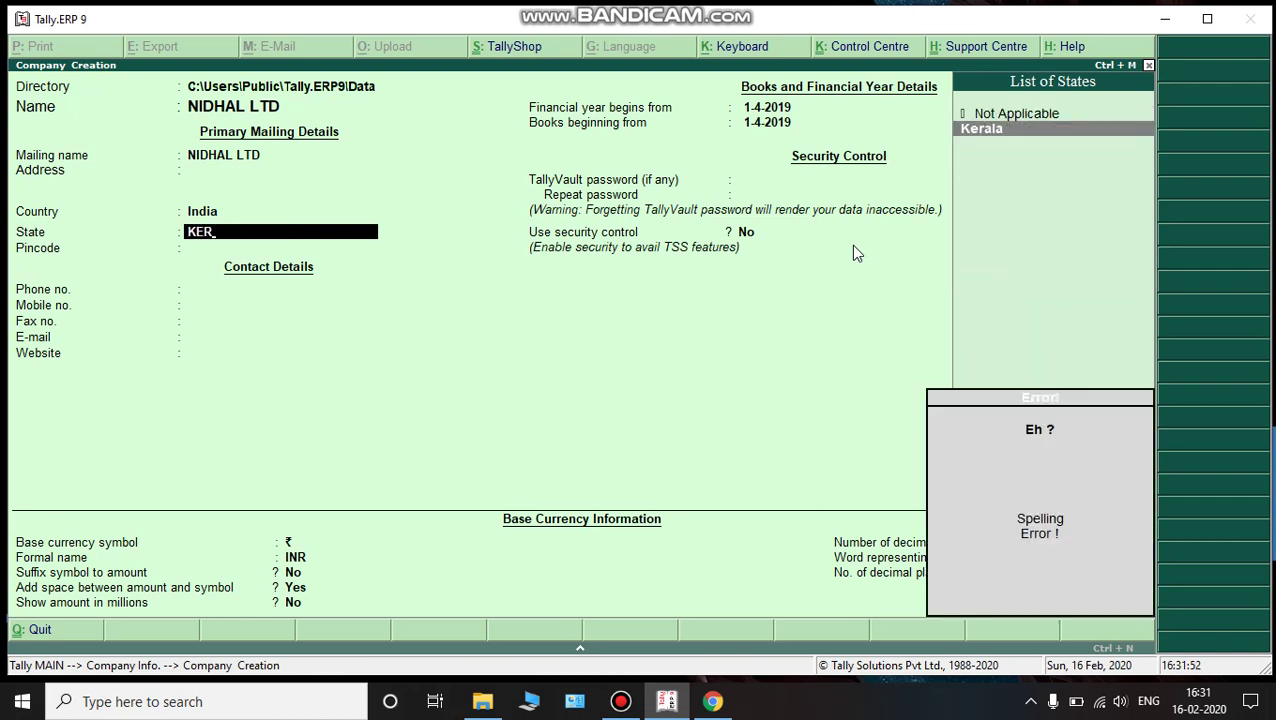
pyautogui.press('Return')
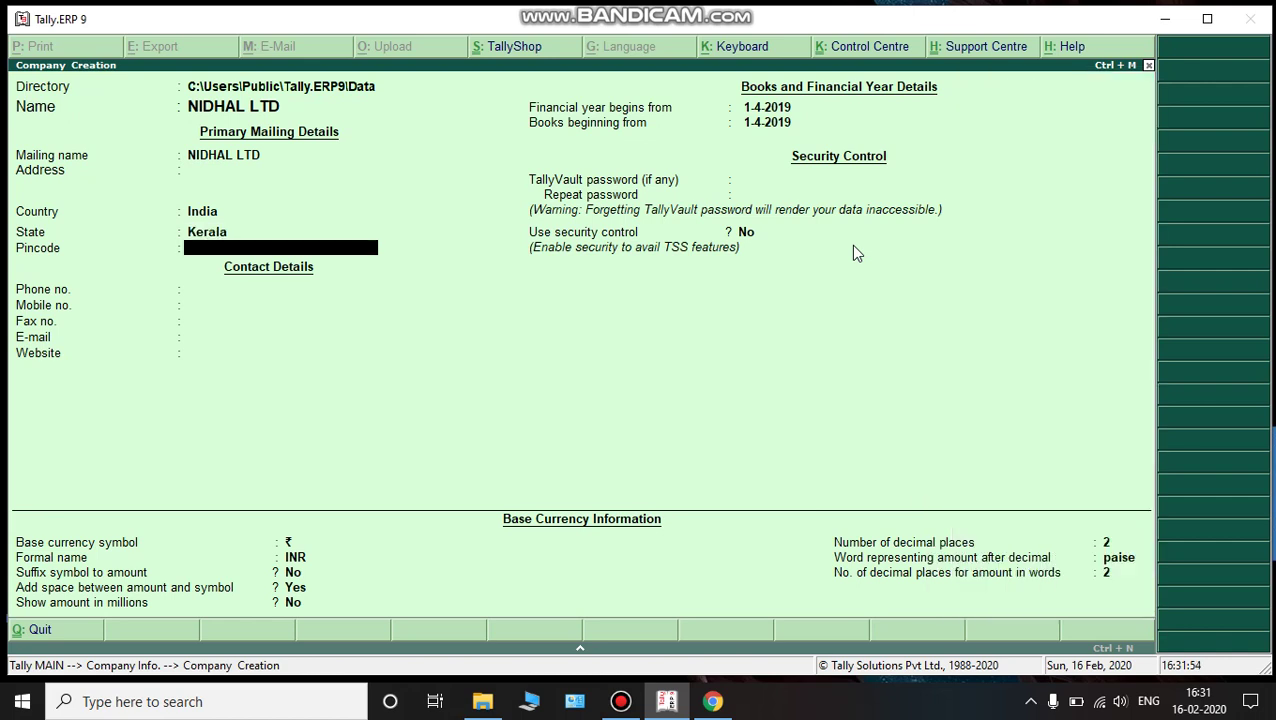
pyautogui.press('Return')
pyautogui.press('Return')
pyautogui.press('Return')
pyautogui.press('Return')
pyautogui.press('Return')
pyautogui.press('Return')
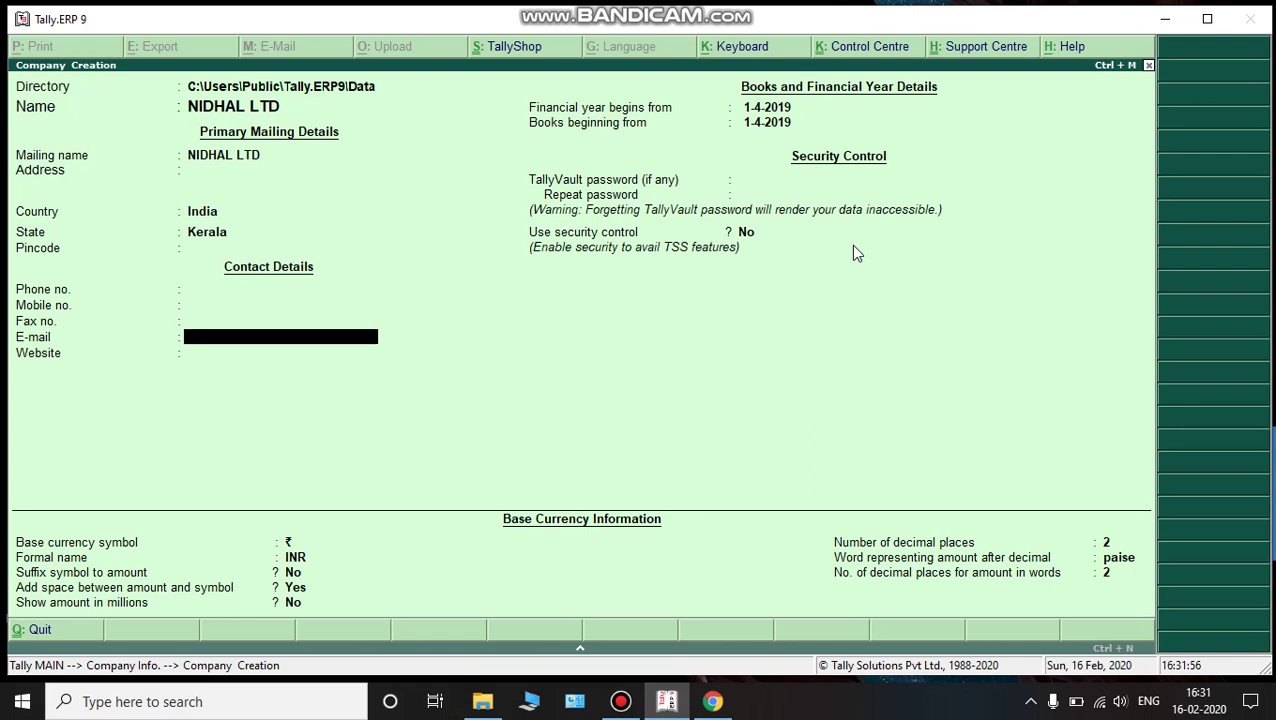
pyautogui.press('Return')
pyautogui.press('Return')
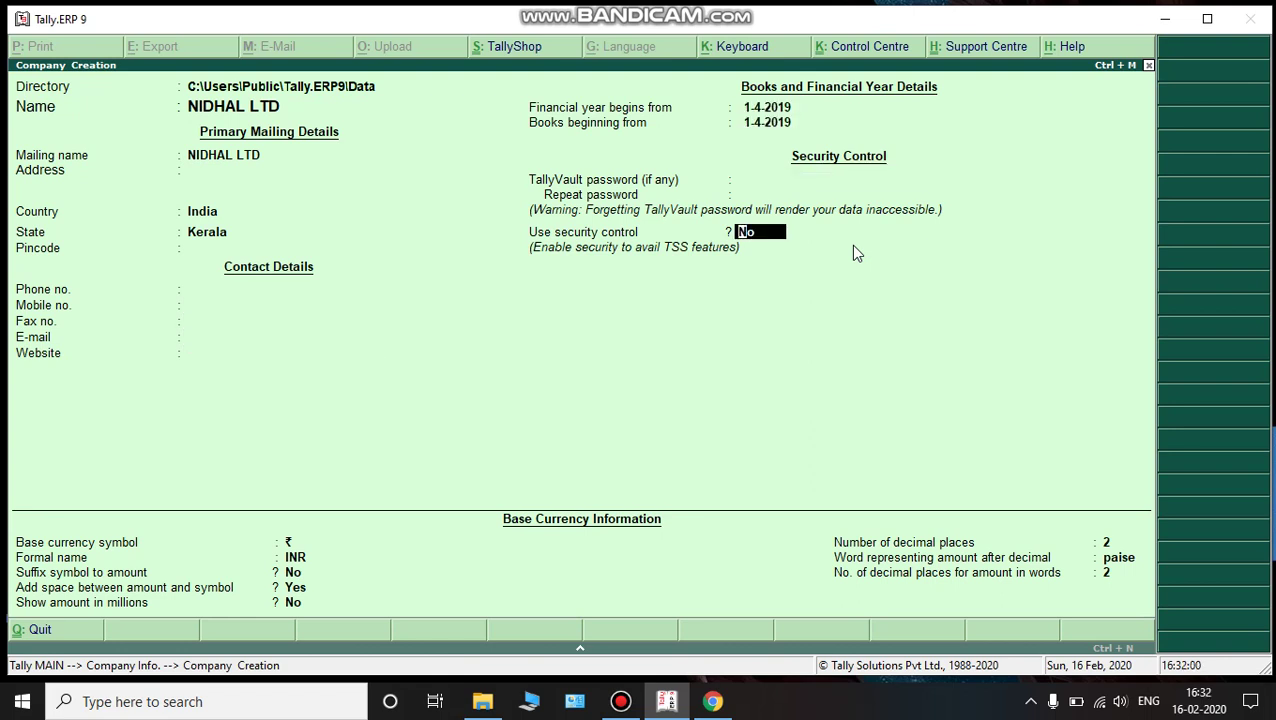
pyautogui.press('Return')
pyautogui.press('Return')
pyautogui.press('Return')
pyautogui.press('Return')
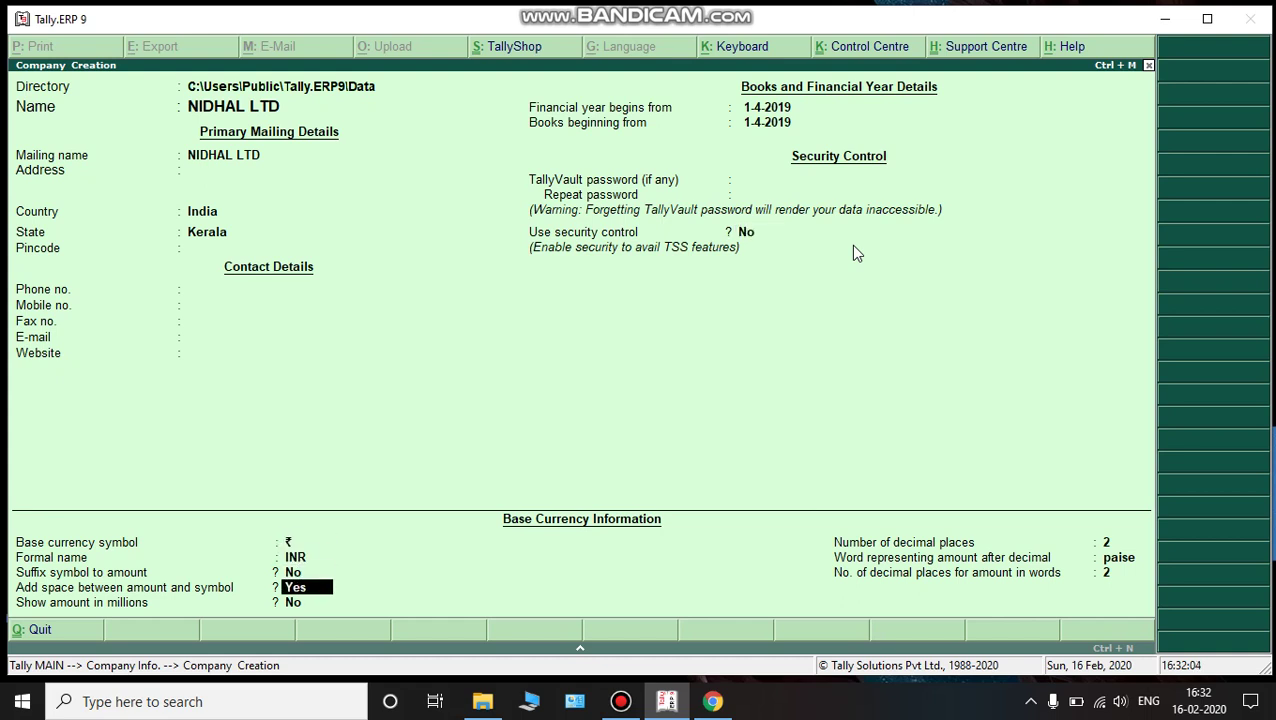
pyautogui.press('Return')
pyautogui.press('Return')
pyautogui.press('Return')
pyautogui.press('Return')
pyautogui.press('Return')
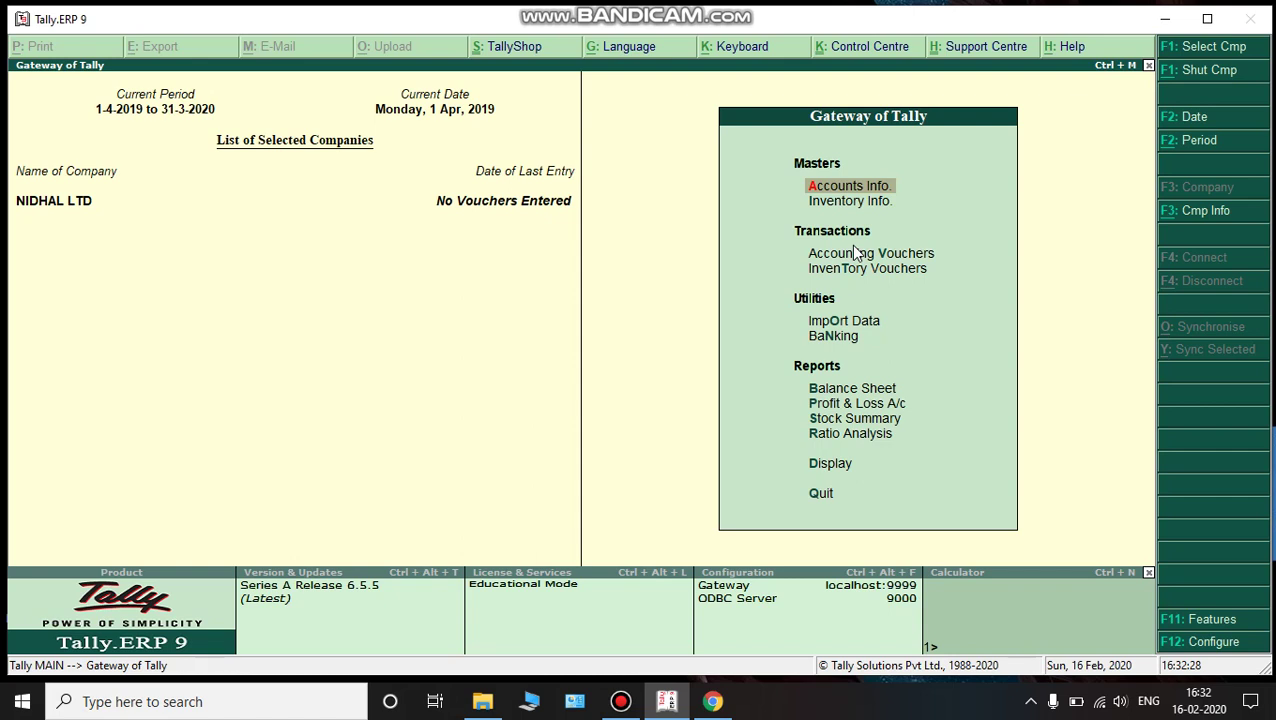
# Step: Open Accounting Vouchers from the Gateway of Tally, landing on Payment voucher No. 1
pyautogui.press('Down')
pyautogui.press('Down')
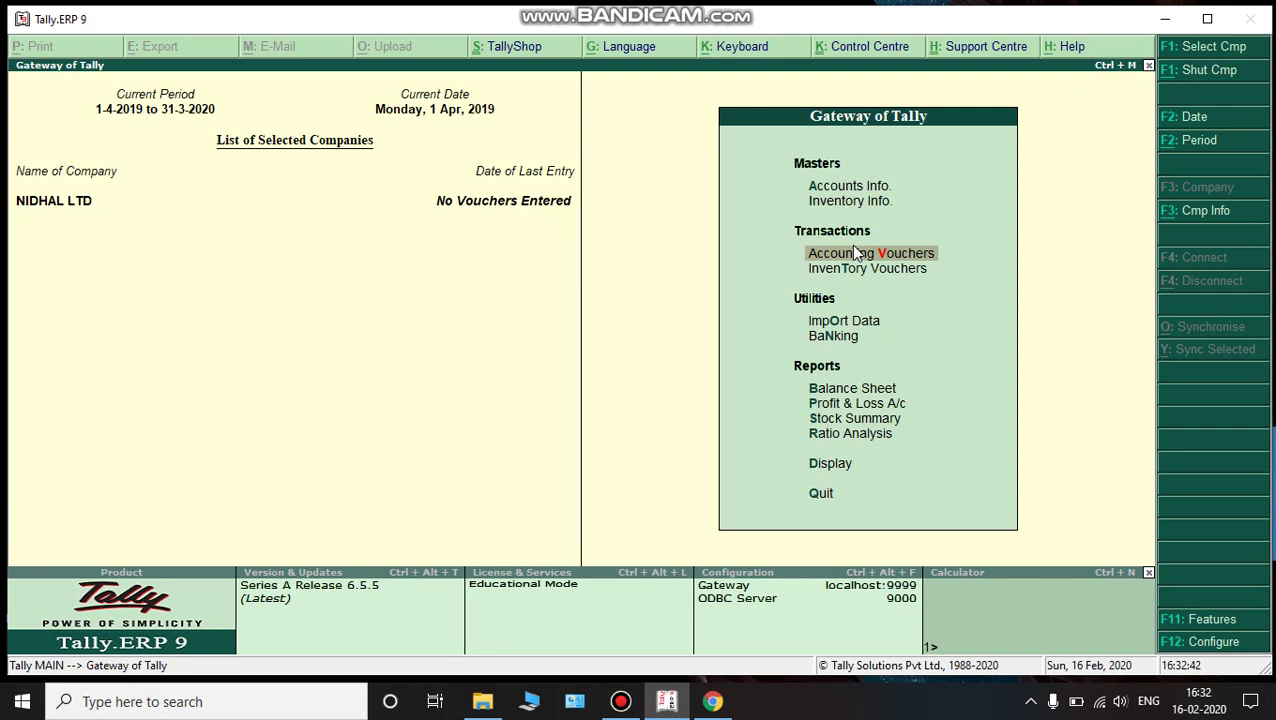
pyautogui.press('Return')
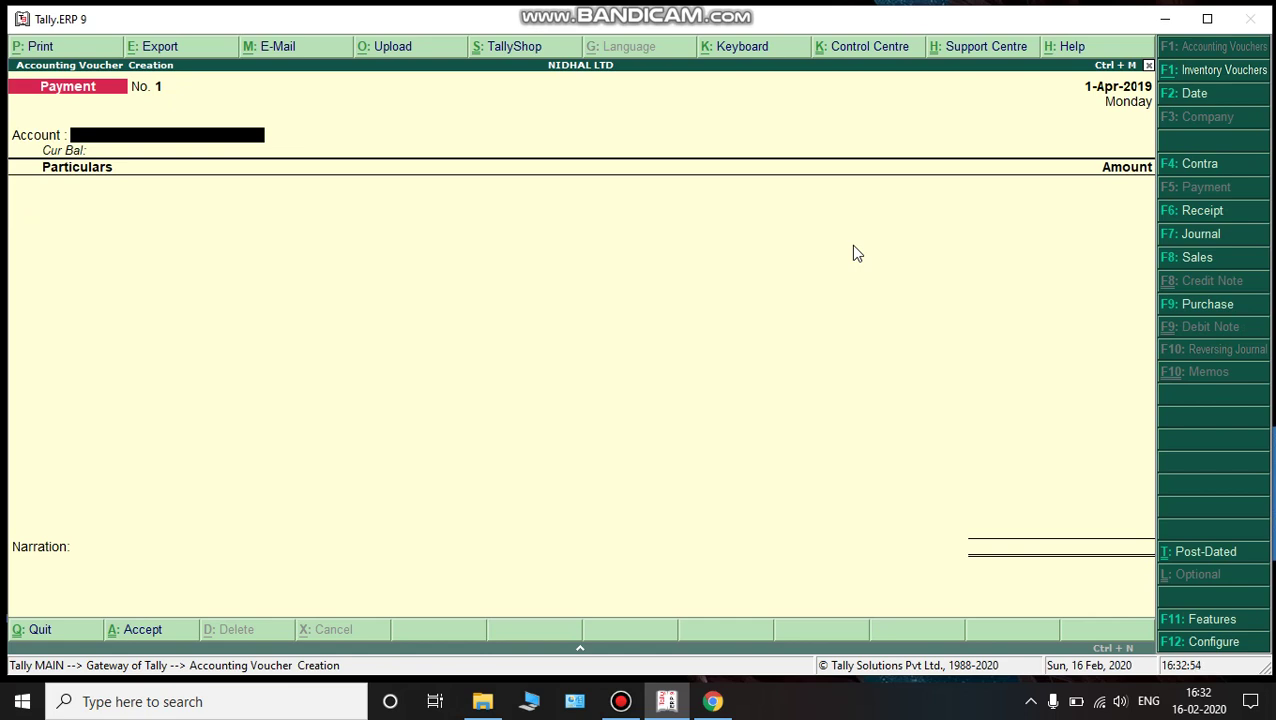
# Step: Switch through Contra (F4), Payment (F5) and Receipt (F6) to a Journal voucher (F7)
pyautogui.press('F4')
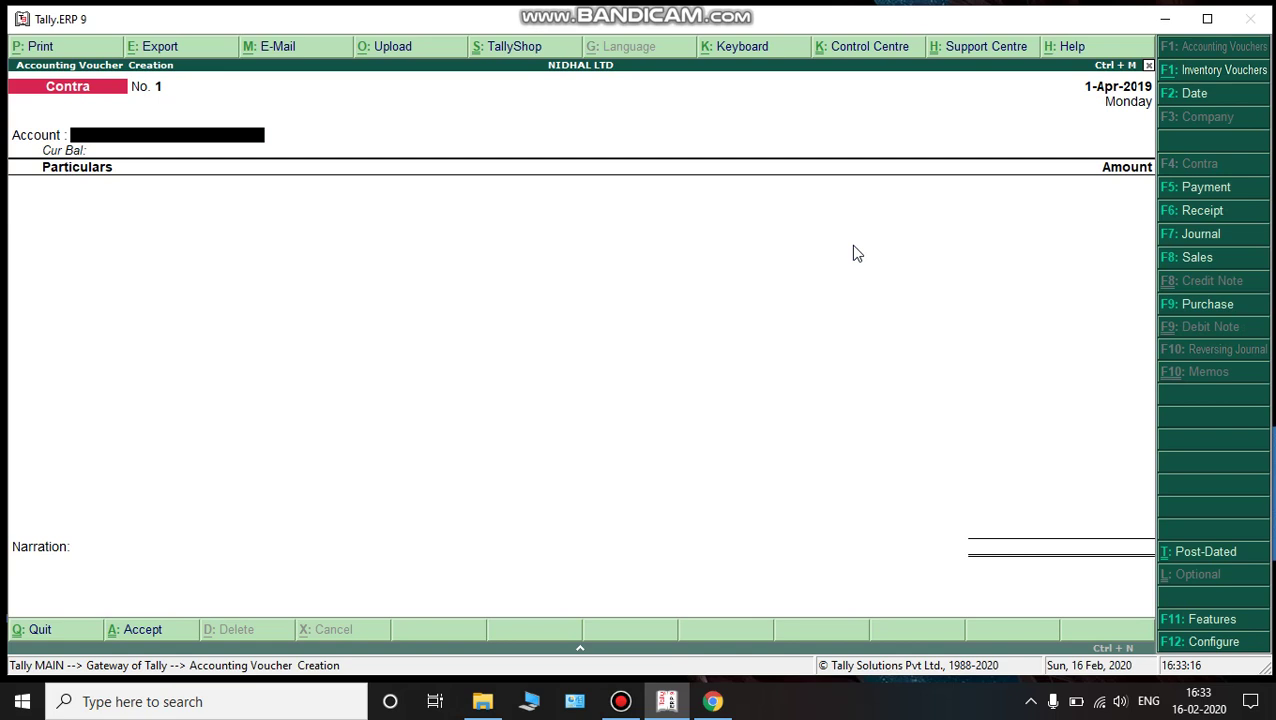
pyautogui.press('F5')
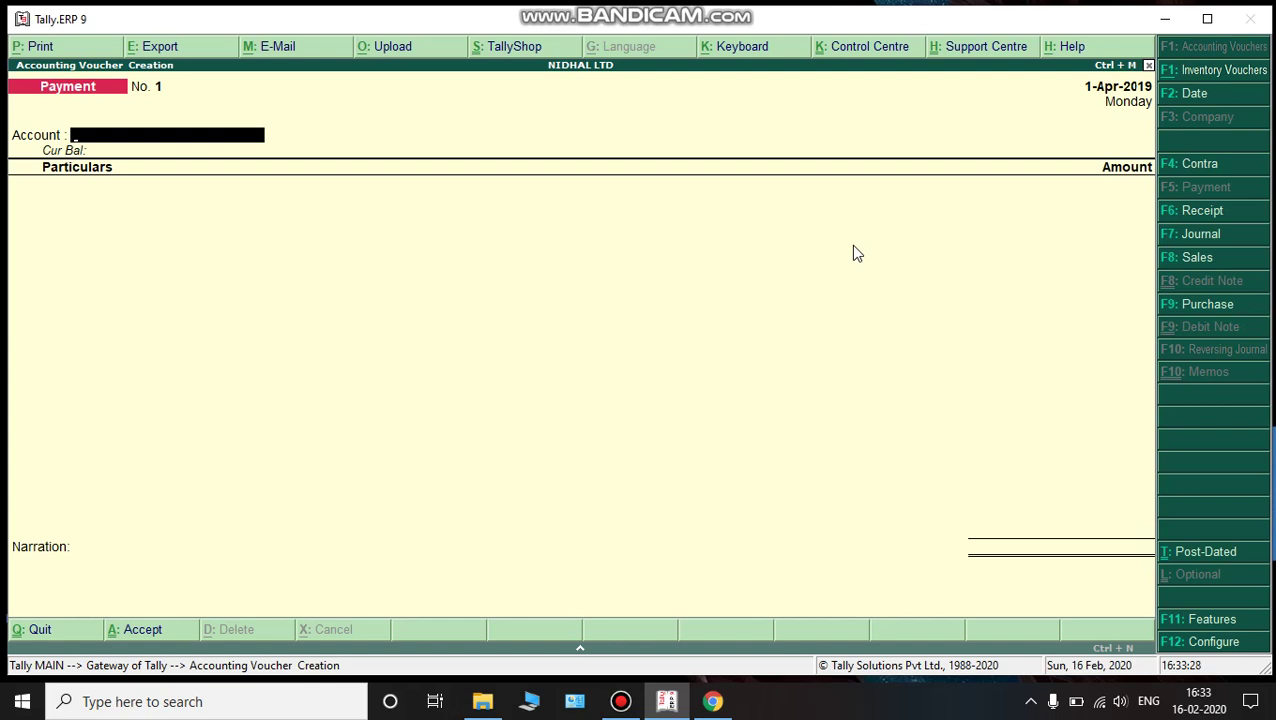
pyautogui.press('F6')
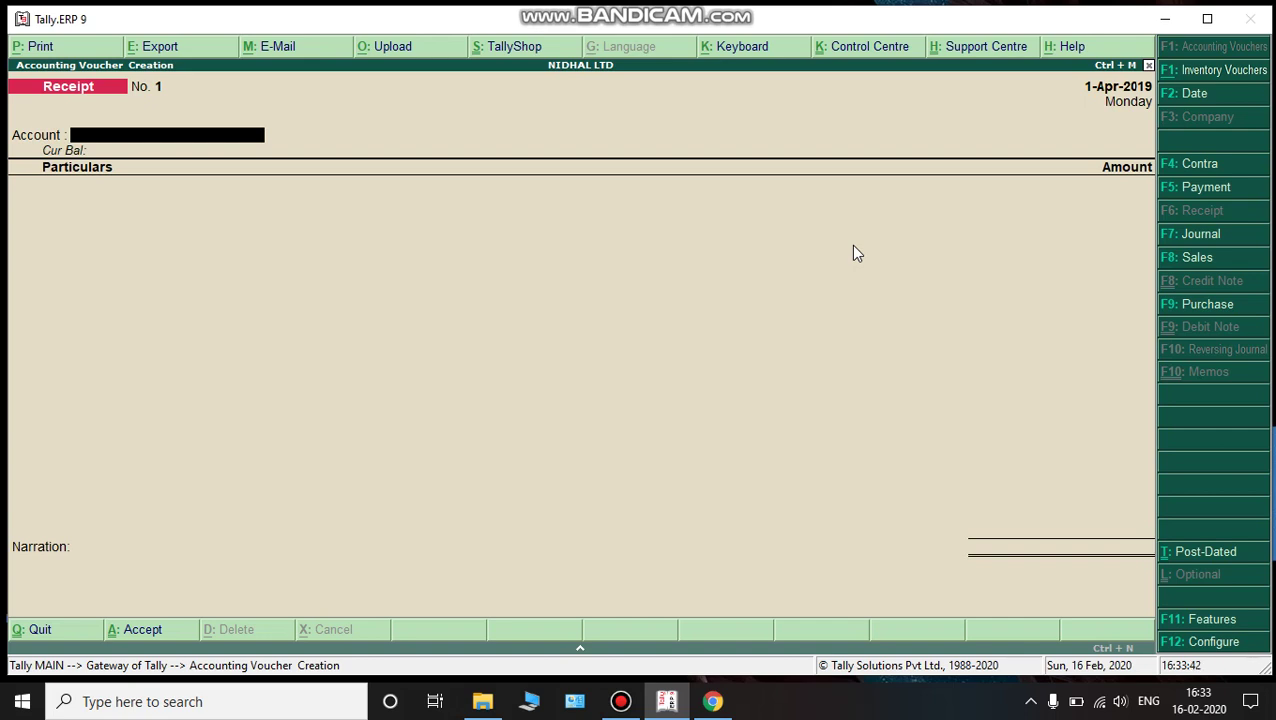
pyautogui.press('F7')
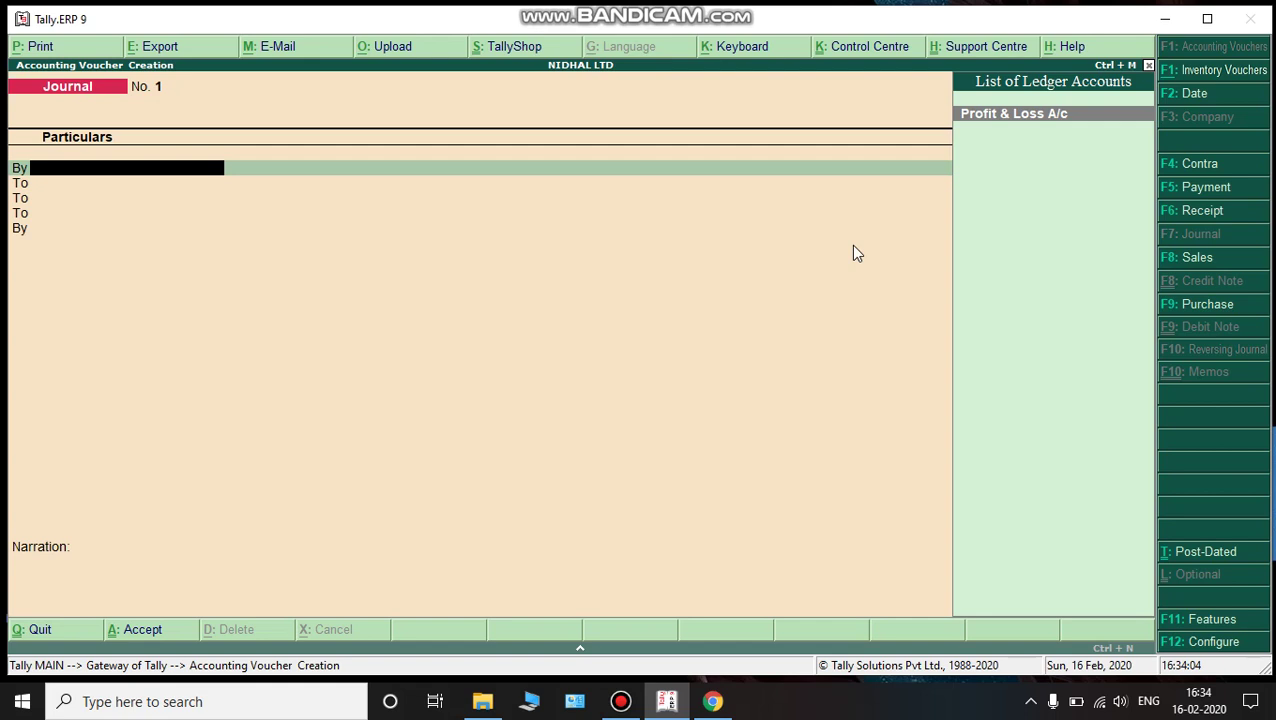
# Step: View Sales (F8) and Purchase (F9) vouchers, then quit to the Gateway of Tally
pyautogui.press('F8')
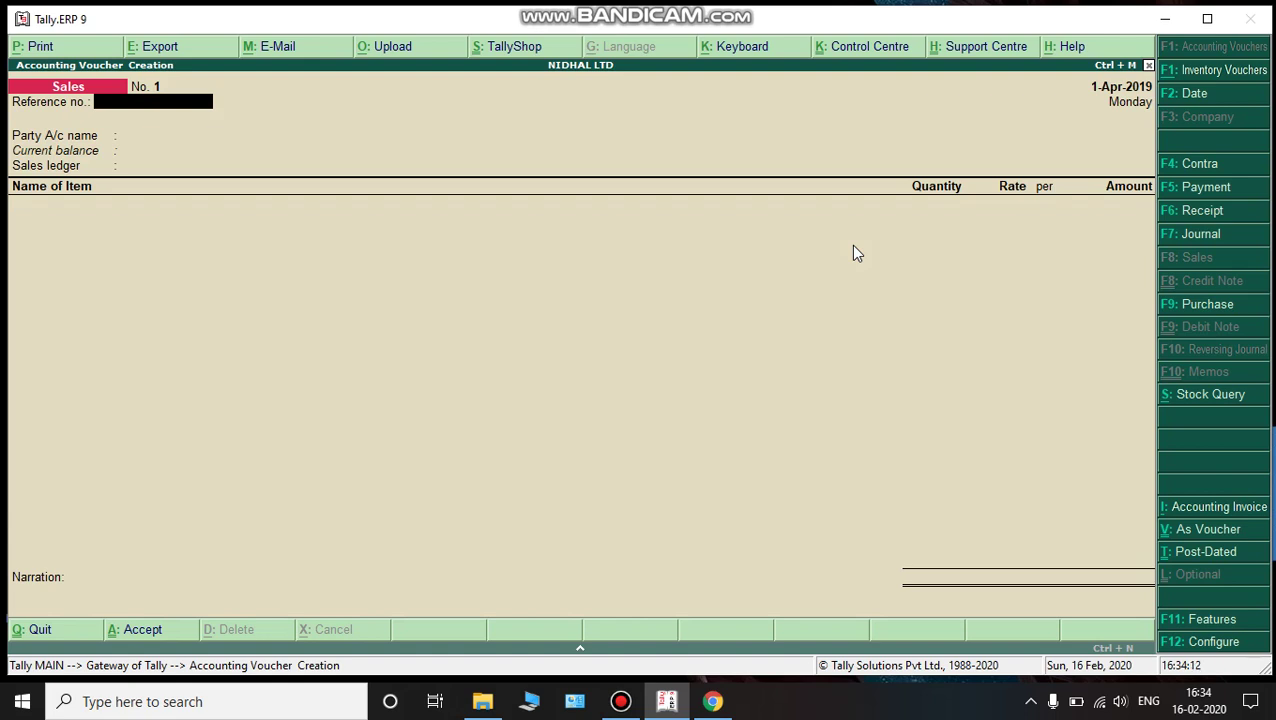
pyautogui.press('F9')
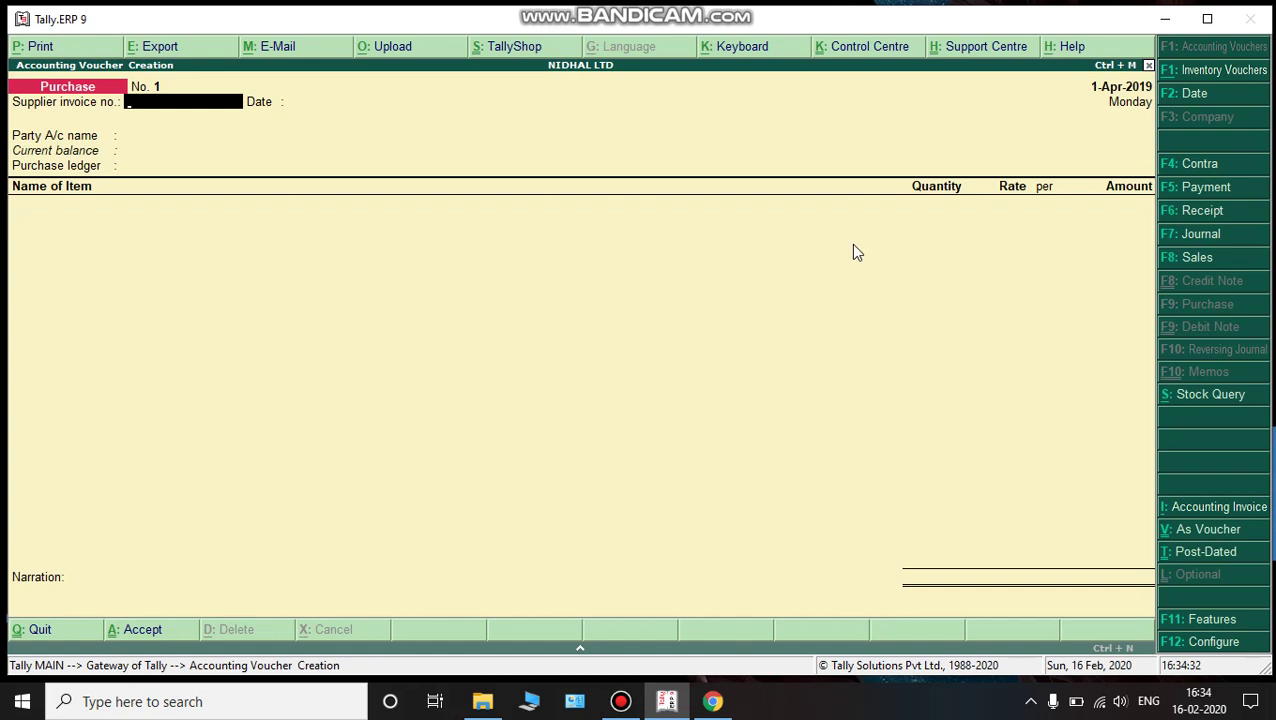
pyautogui.press('Escape')
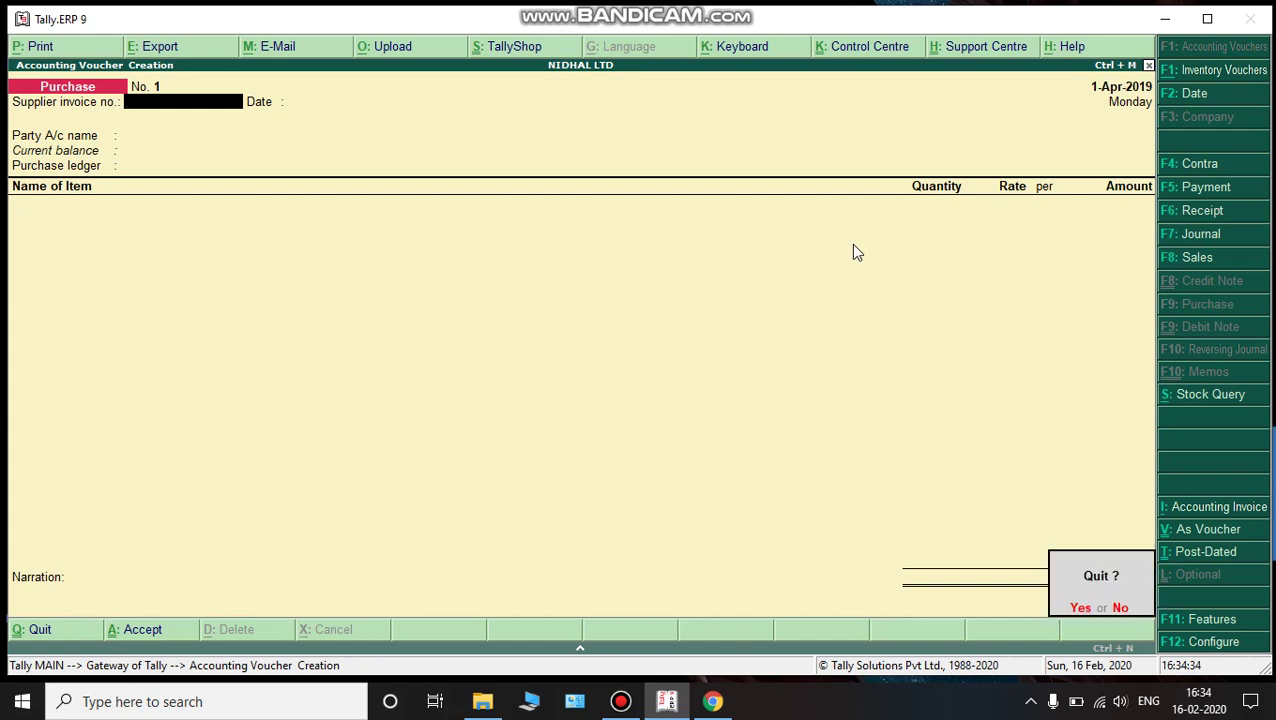
pyautogui.press('y')
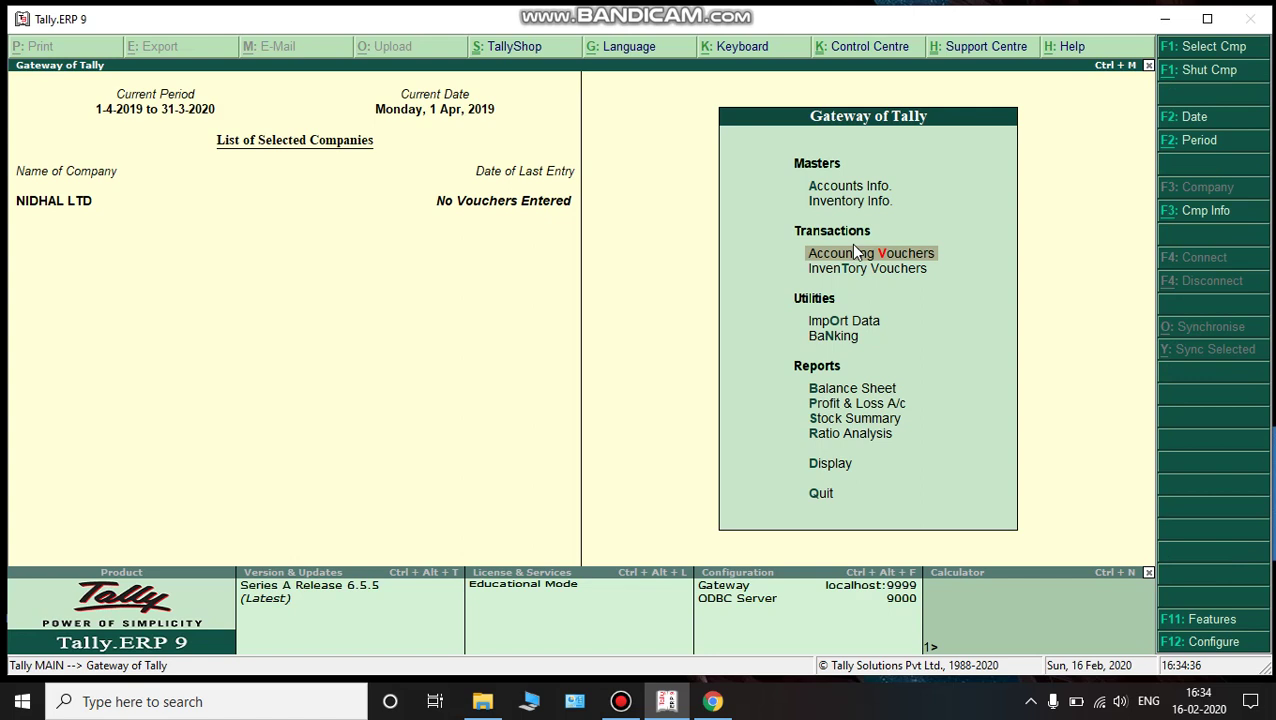
# Step: Go to Accounts Info > Voucher Types > Create to reach the Voucher Type Creation form
pyautogui.press('Up')
pyautogui.press('Up')
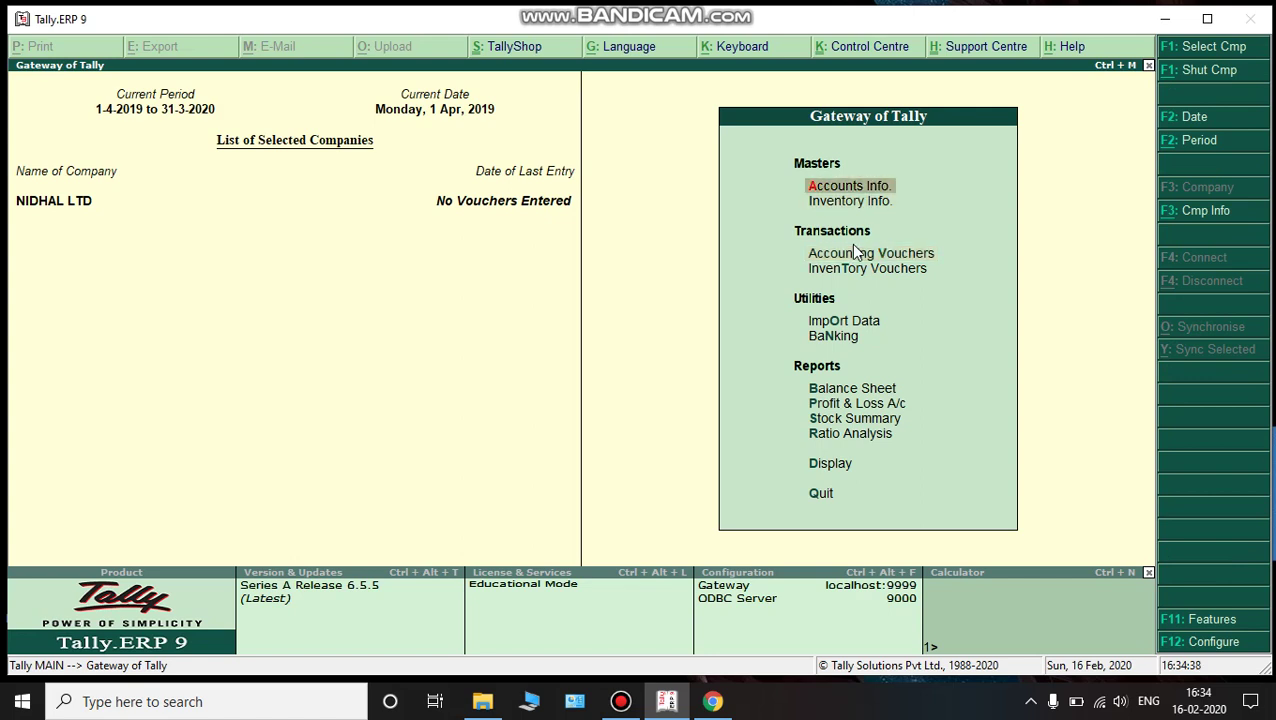
pyautogui.press('Return')
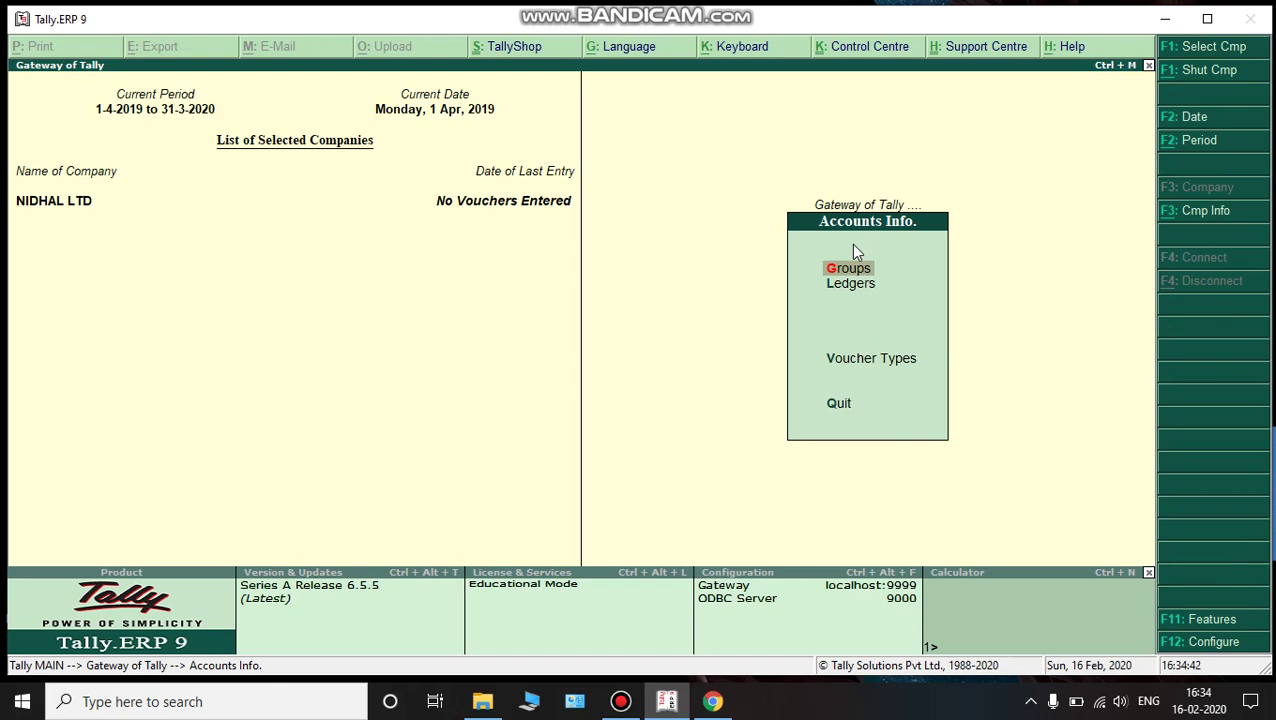
pyautogui.press('Down')
pyautogui.press('Down')
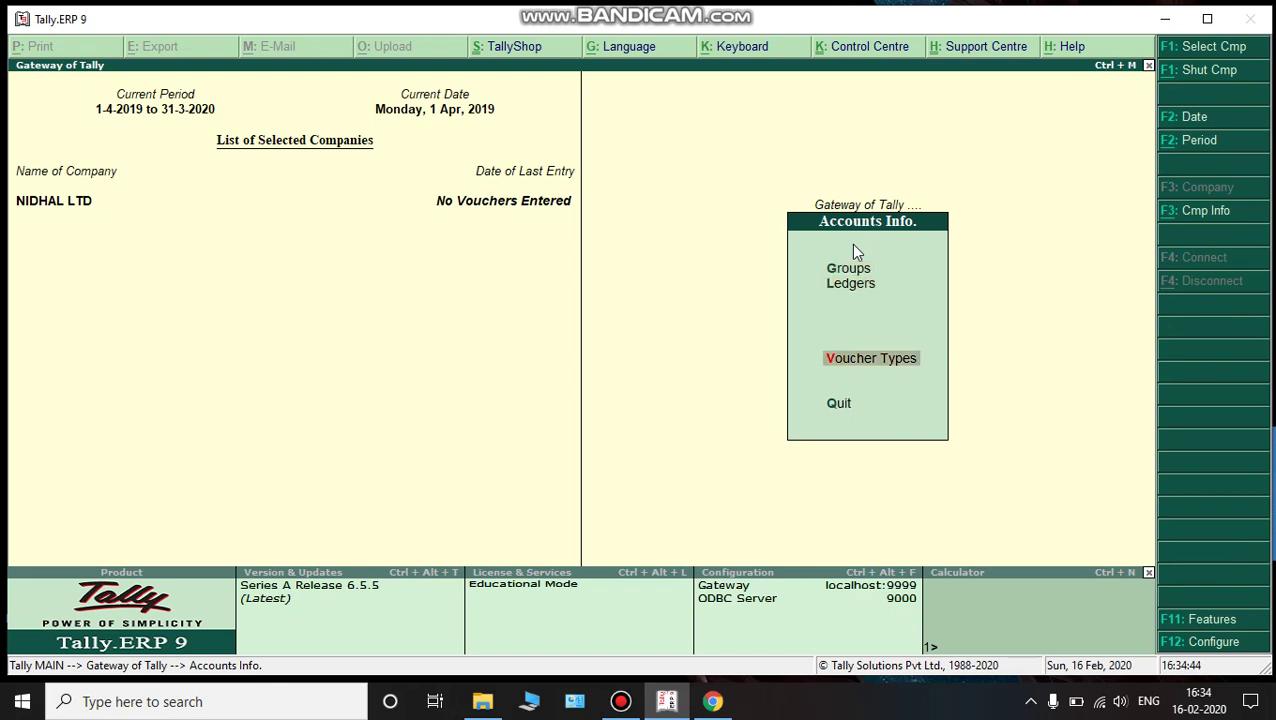
pyautogui.press('Down')
pyautogui.press('Up')
pyautogui.press('Return')
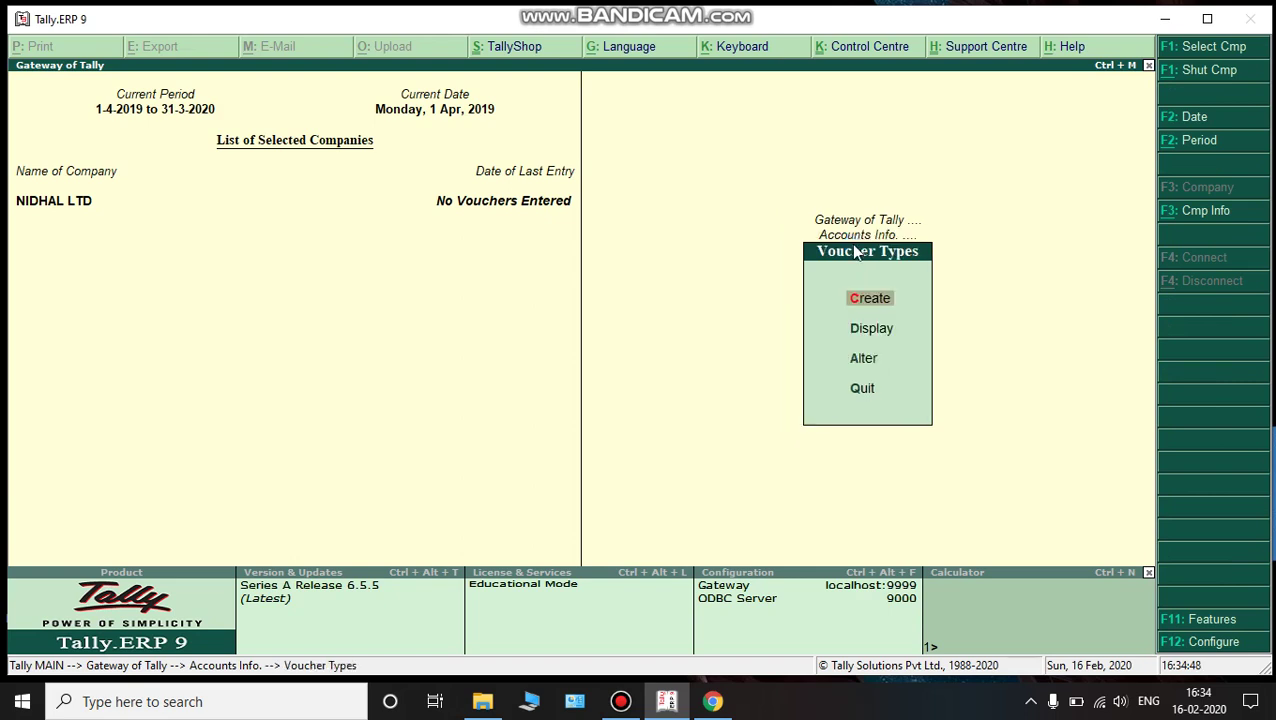
pyautogui.press('Return')
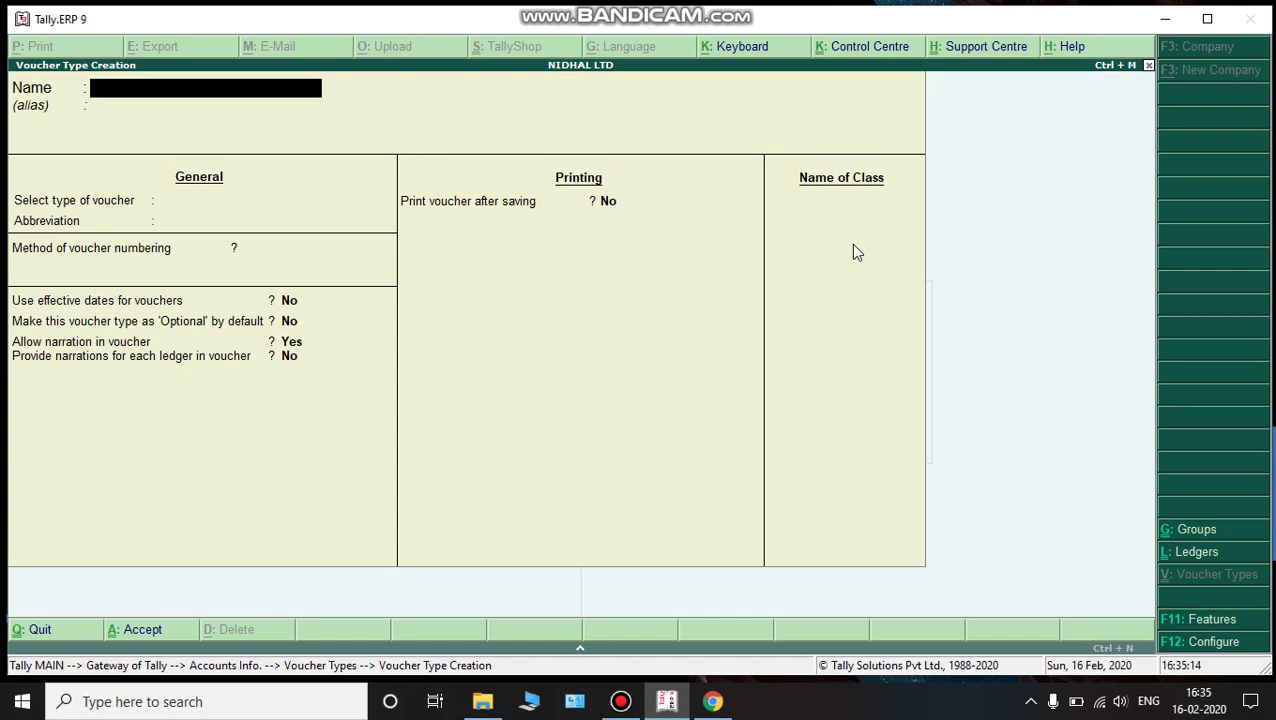
# Step: Save voucher type CHEQUE PAYMENT of type Payment, keeping abbreviation Pymt and automatic numbering
pyautogui.write('CHEQUE PAYMENT')
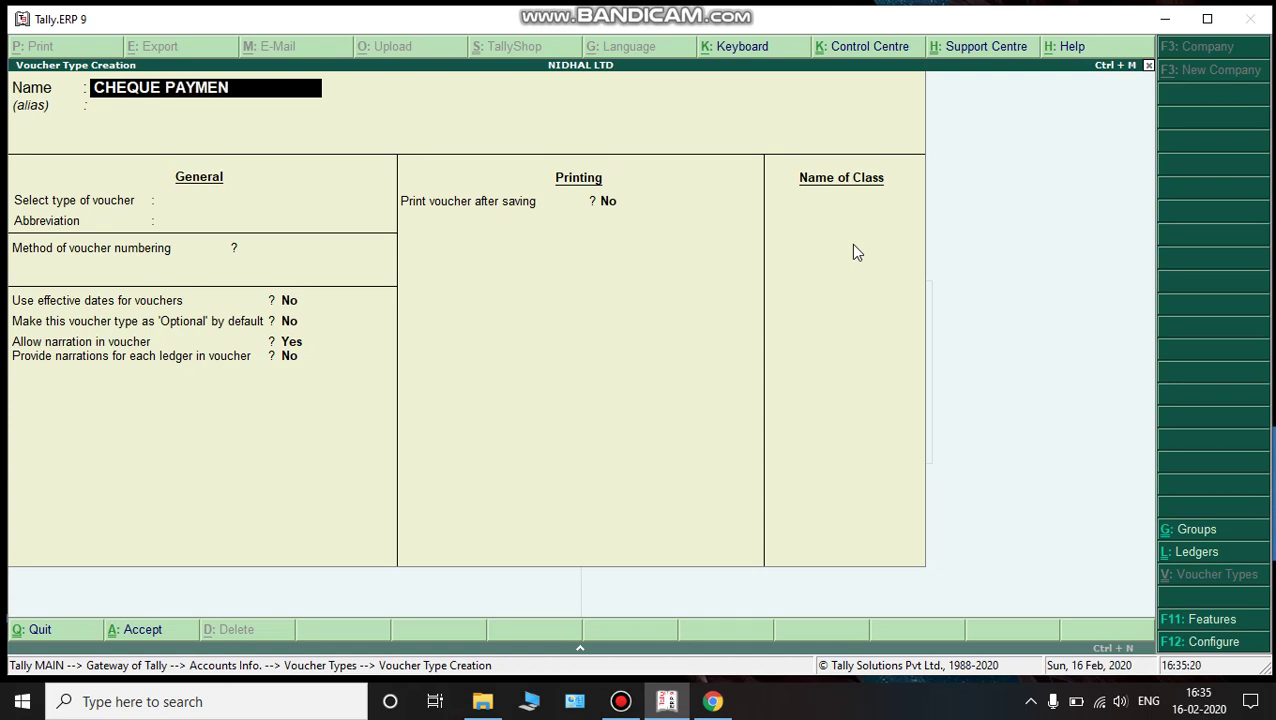
pyautogui.press('Return')
pyautogui.press('Return')
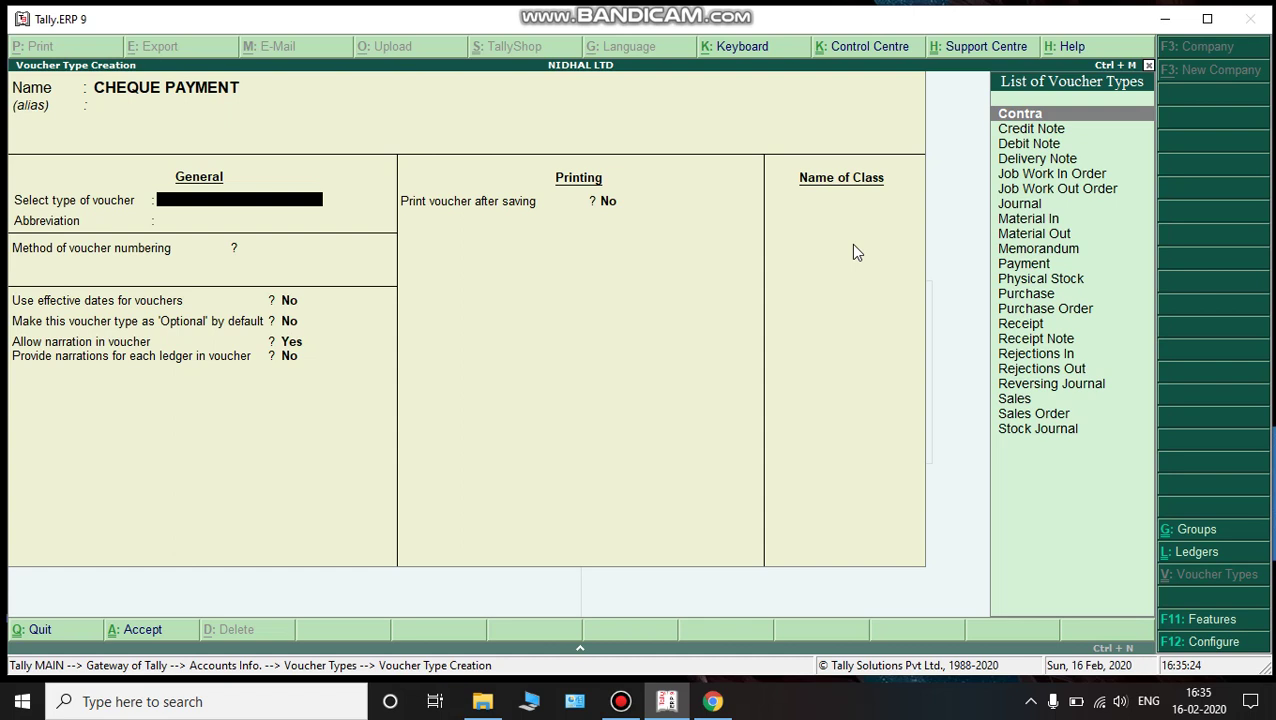
pyautogui.write('AY')
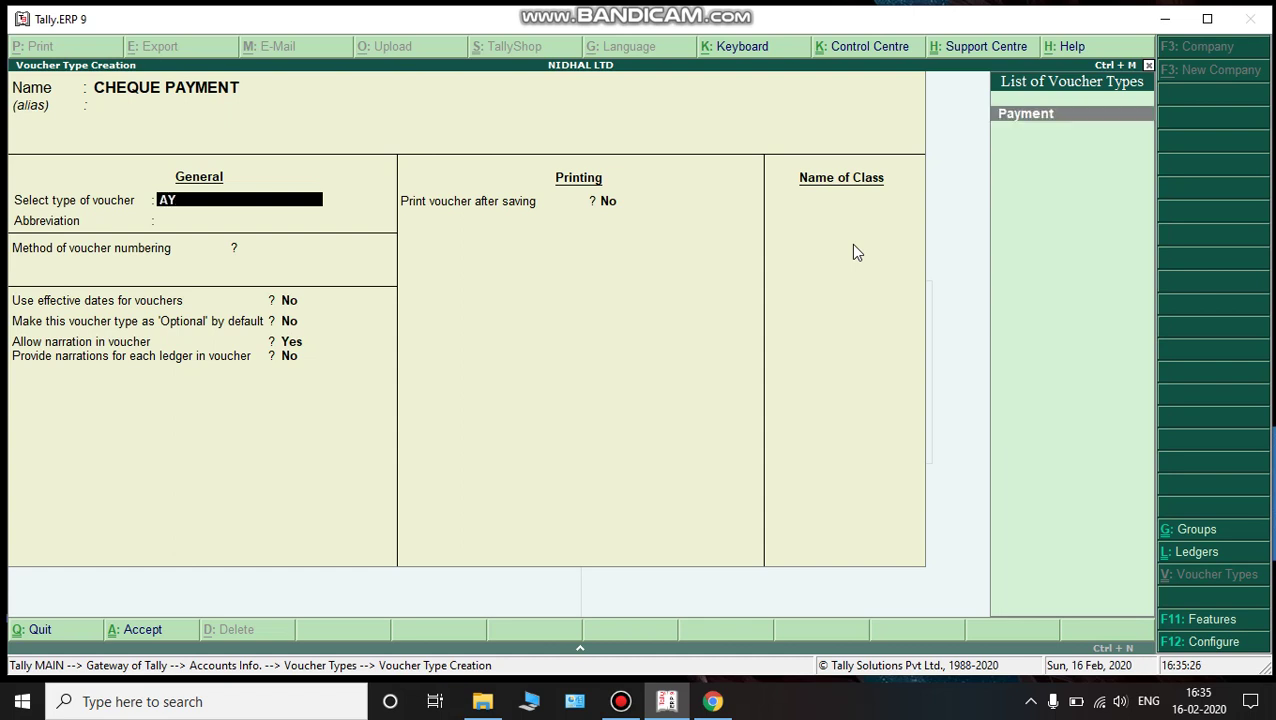
pyautogui.press('Return')
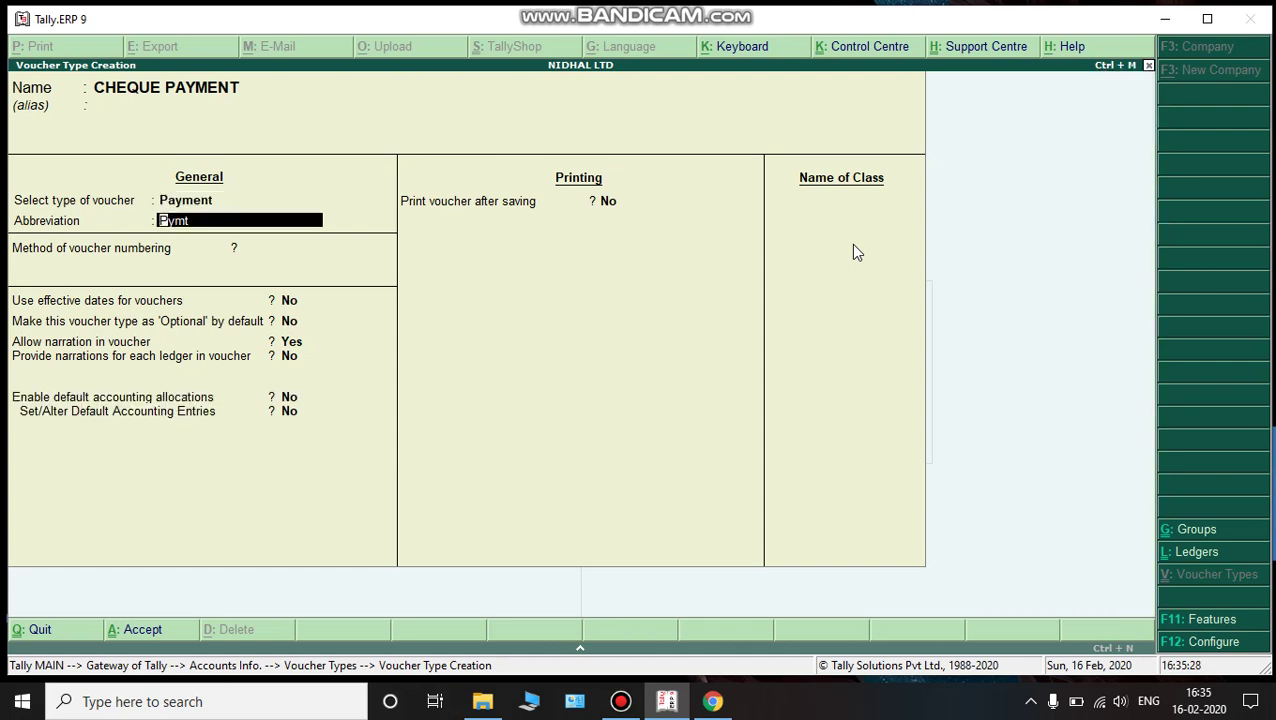
pyautogui.press('Return')
pyautogui.press('Return')
pyautogui.press('Return')
pyautogui.press('Return')
pyautogui.press('Return')
pyautogui.press('Return')
pyautogui.press('Return')
pyautogui.press('Return')
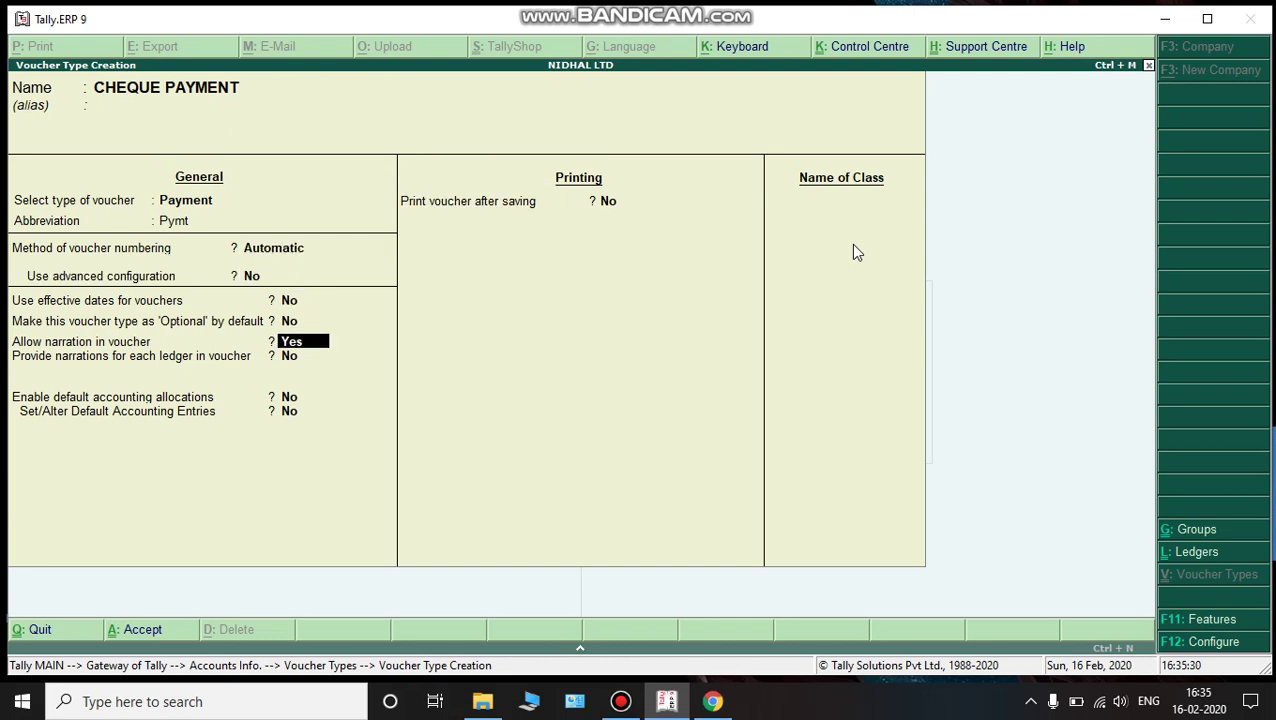
pyautogui.press('Return')
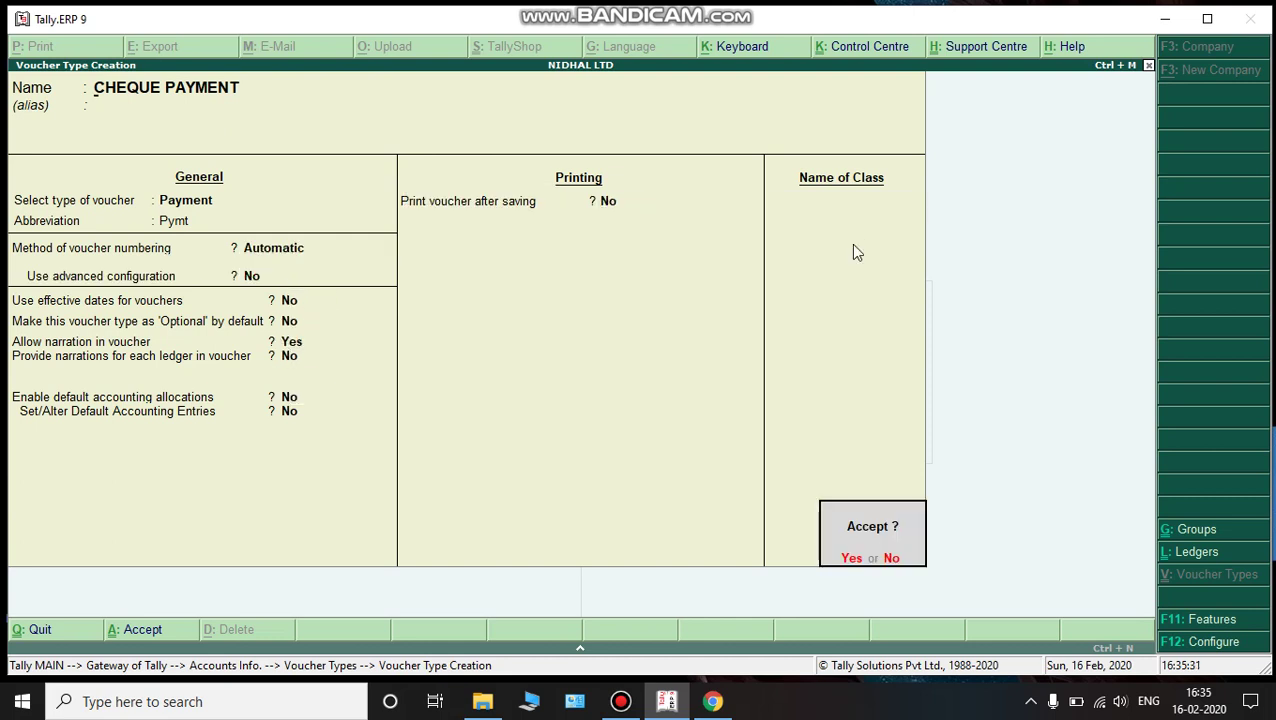
pyautogui.press('Return')
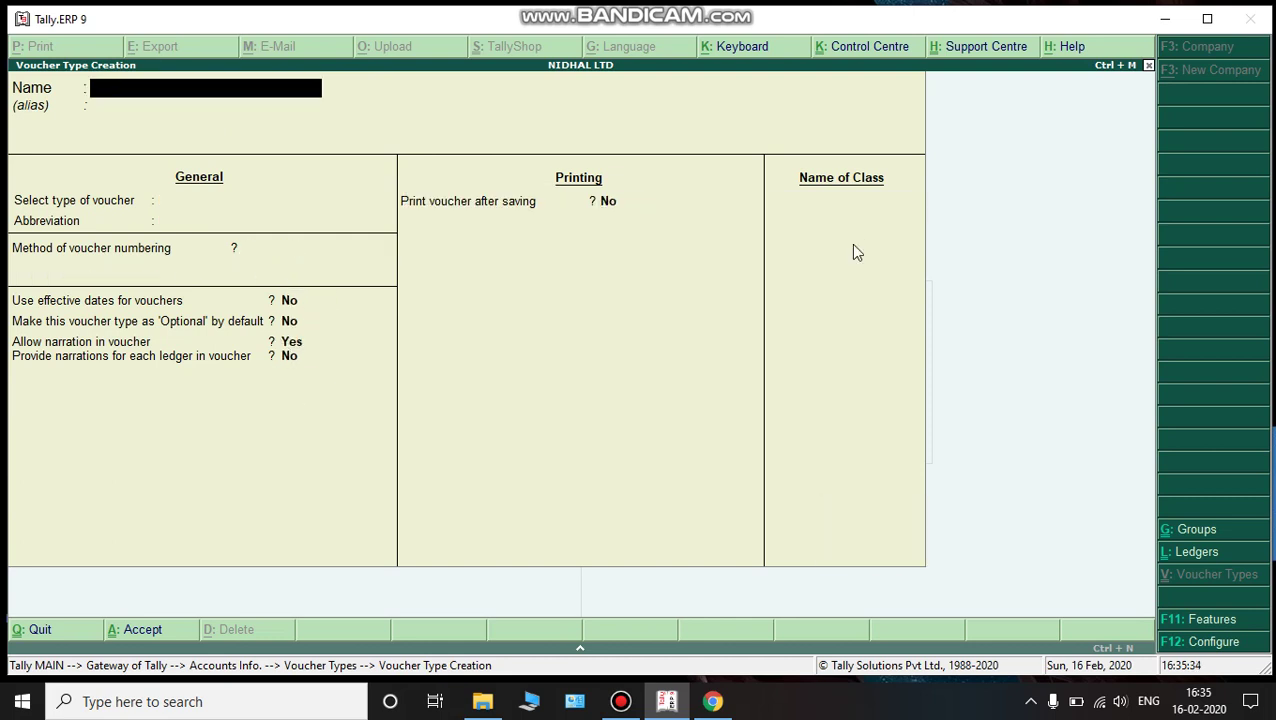
# Step: Fill in PETTY CASH PAYMENT as a Payment voucher type with default settings
pyautogui.write('PETTY CASH')
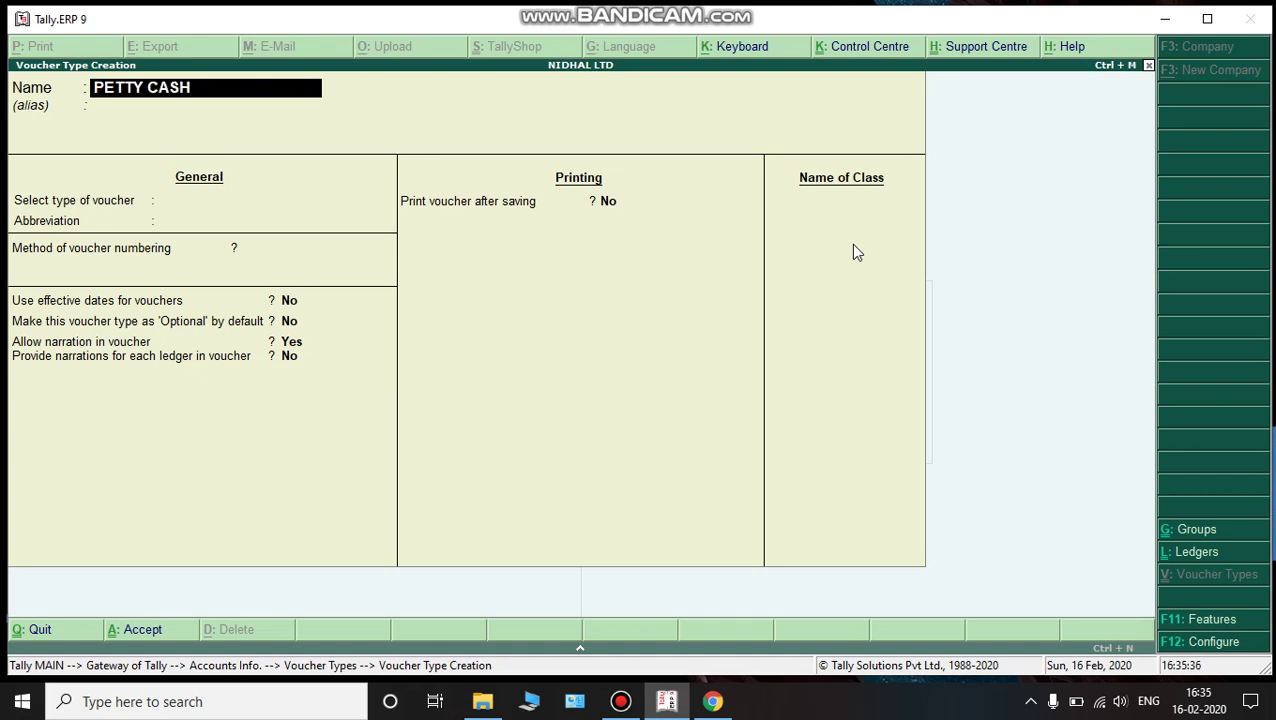
pyautogui.write(' PAYMENT')
pyautogui.press('Return')
pyautogui.press('Return')
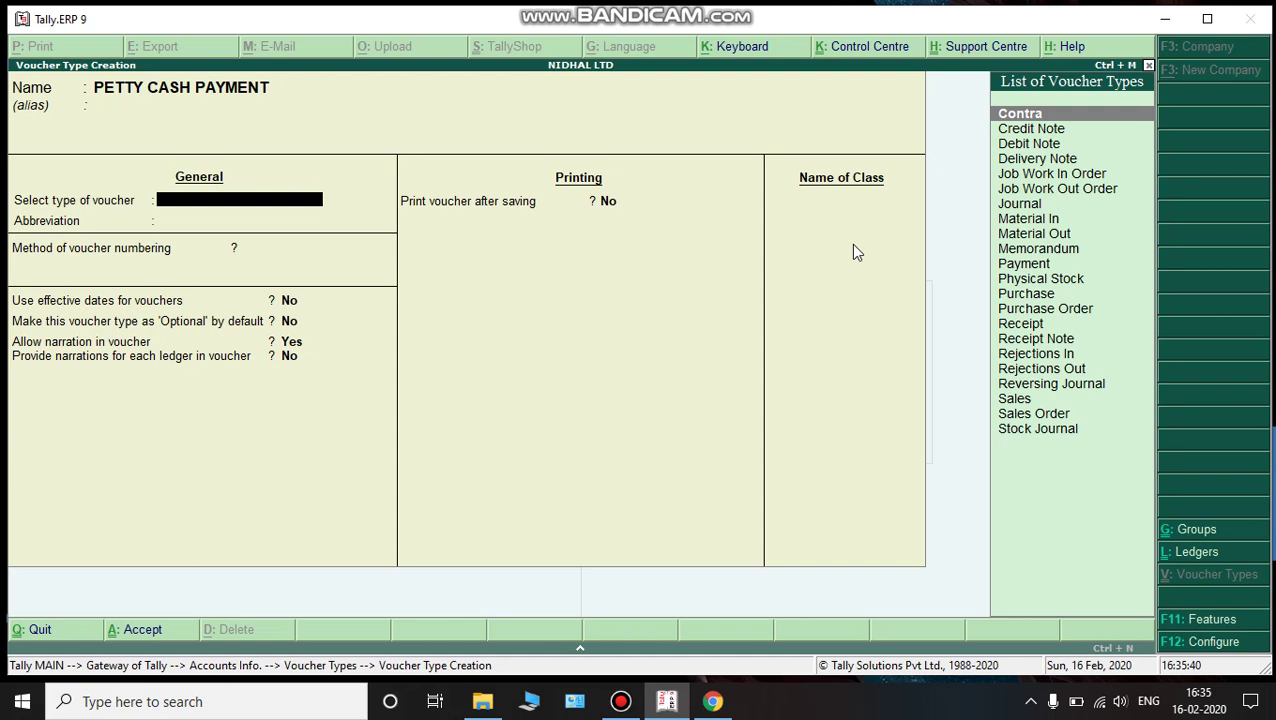
pyautogui.write('pay')
pyautogui.press('Return')
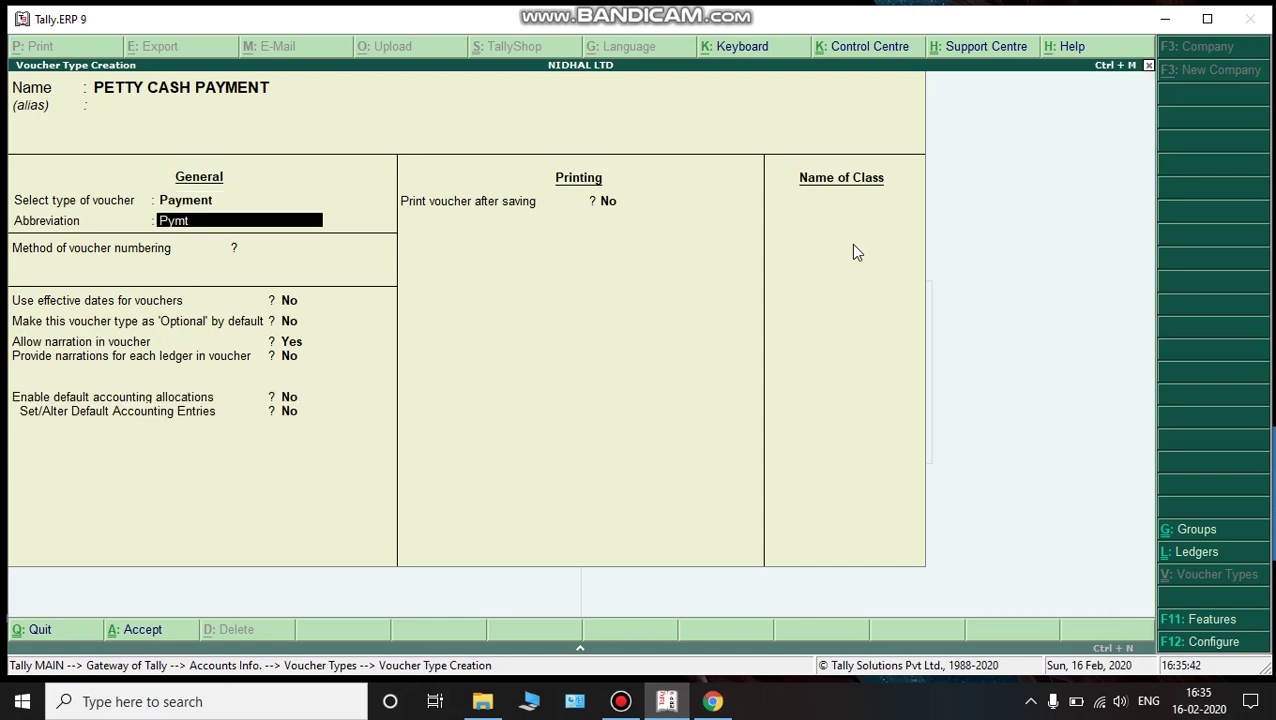
pyautogui.press('Return')
pyautogui.press('Return')
pyautogui.press('Return')
pyautogui.press('Return')
pyautogui.press('Return')
pyautogui.press('Return')
pyautogui.press('Return')
pyautogui.press('Return')
pyautogui.press('Return')
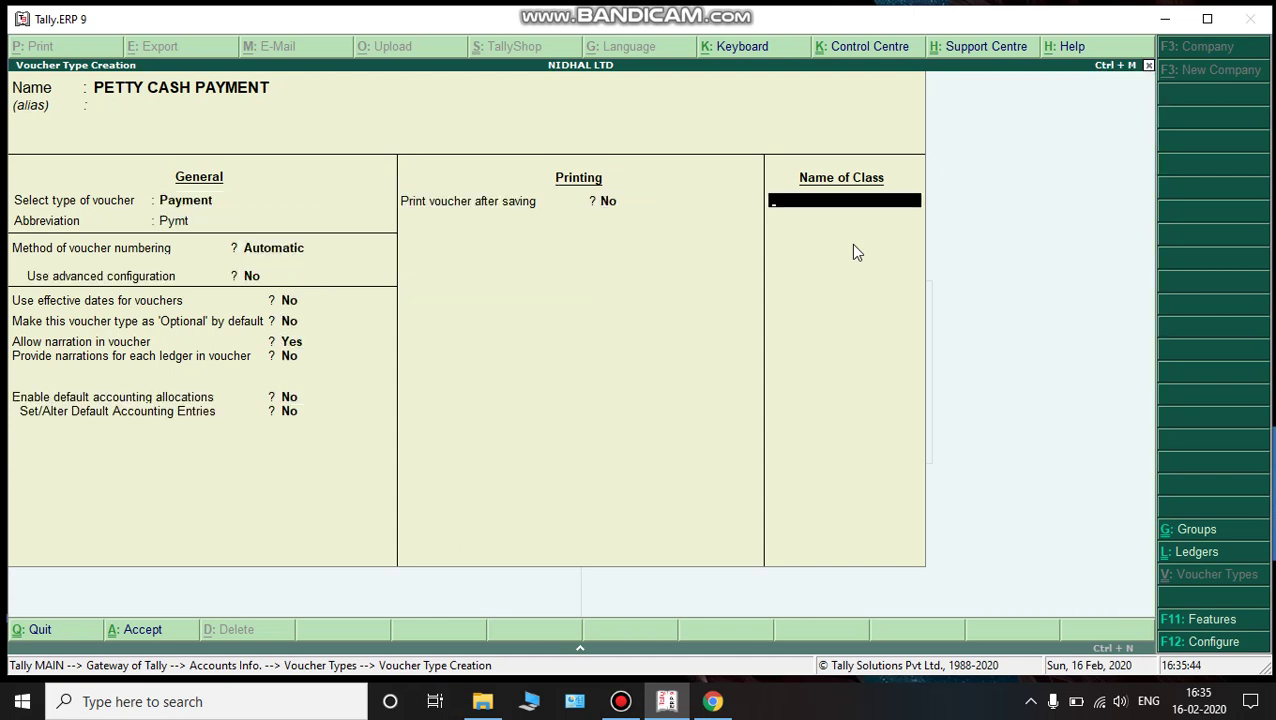
pyautogui.press('Return')
# Step: Save PETTY CASH PAYMENT, then create and save CASH PAYMENT as a Payment type, and exit
pyautogui.press('Return')
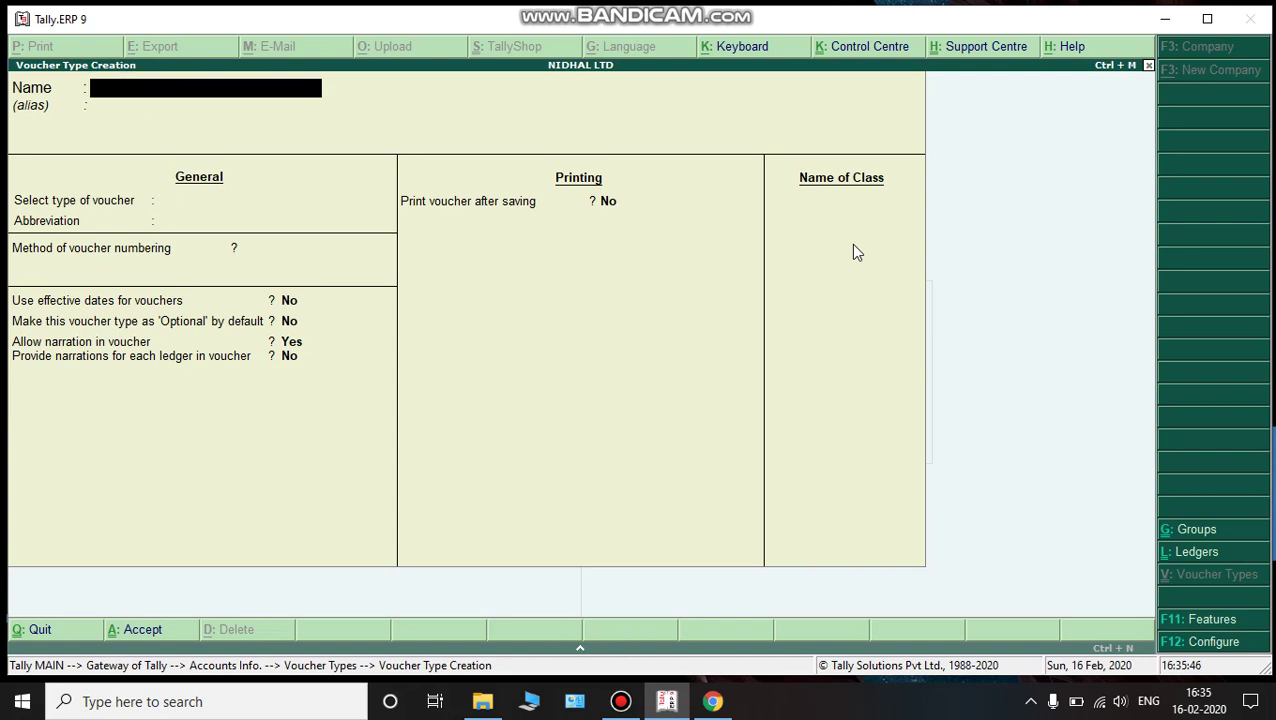
pyautogui.write('CASH PAYMENT')
pyautogui.press('Return')
pyautogui.press('Return')
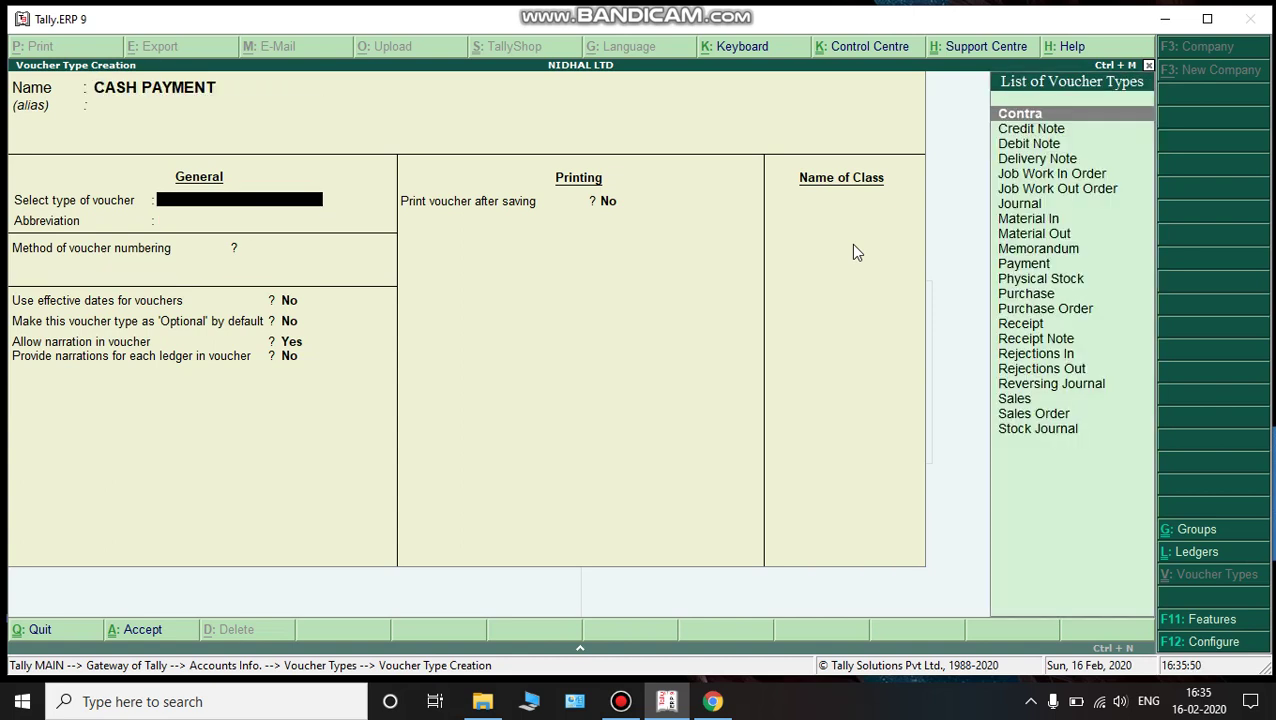
pyautogui.write('PAY')
pyautogui.press('Return')
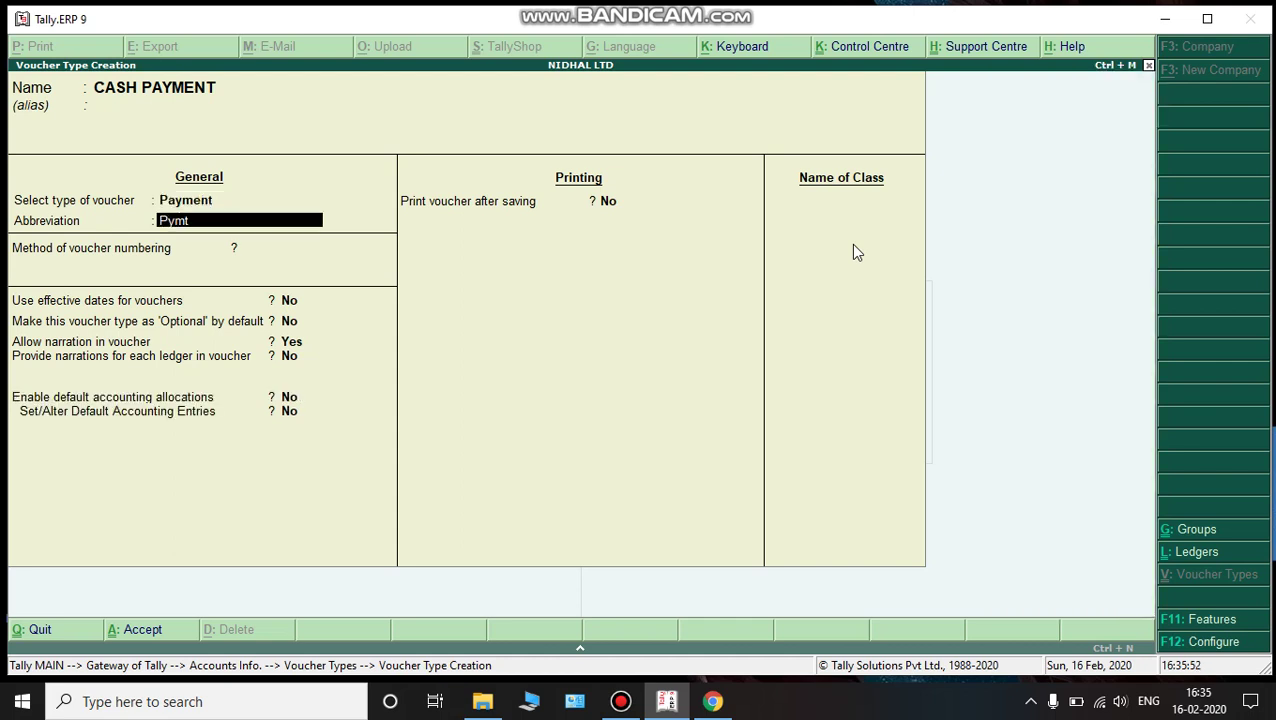
pyautogui.press('Return')
pyautogui.press('Return')
pyautogui.press('Return')
pyautogui.press('Return')
pyautogui.press('Return')
pyautogui.press('Return')
pyautogui.press('Return')
pyautogui.press('Return')
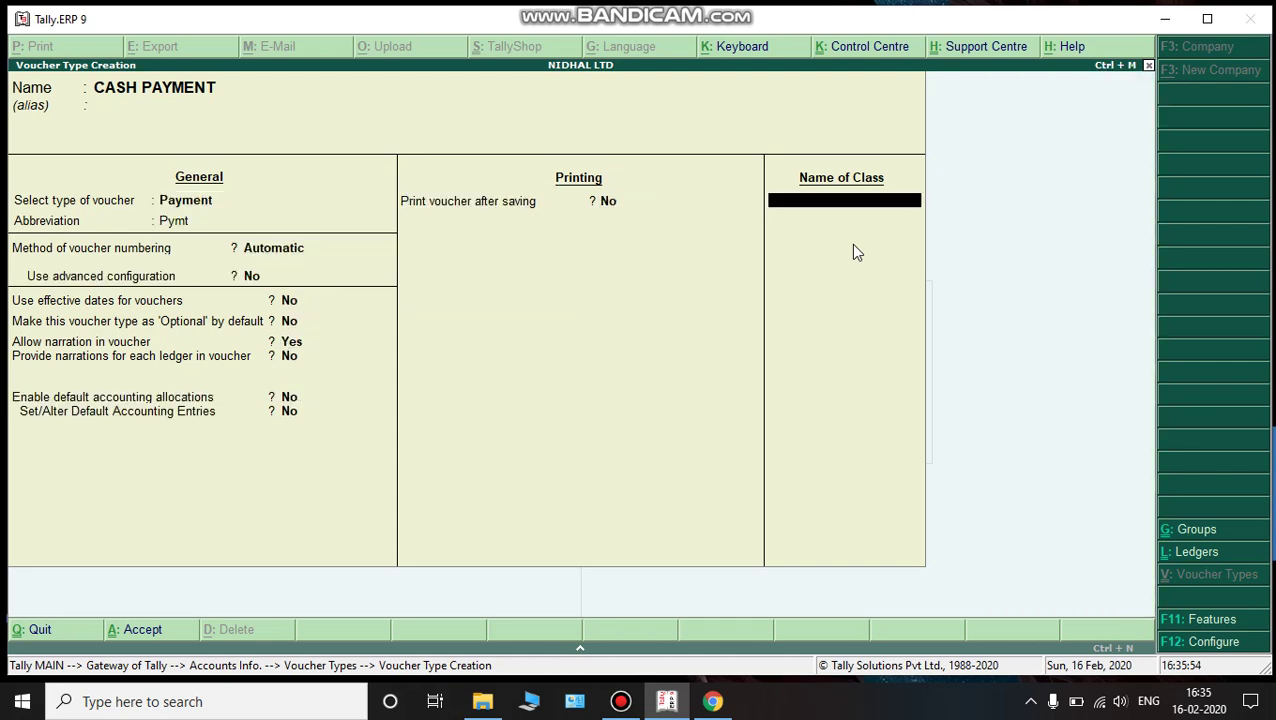
pyautogui.press('Return')
pyautogui.press('Return')
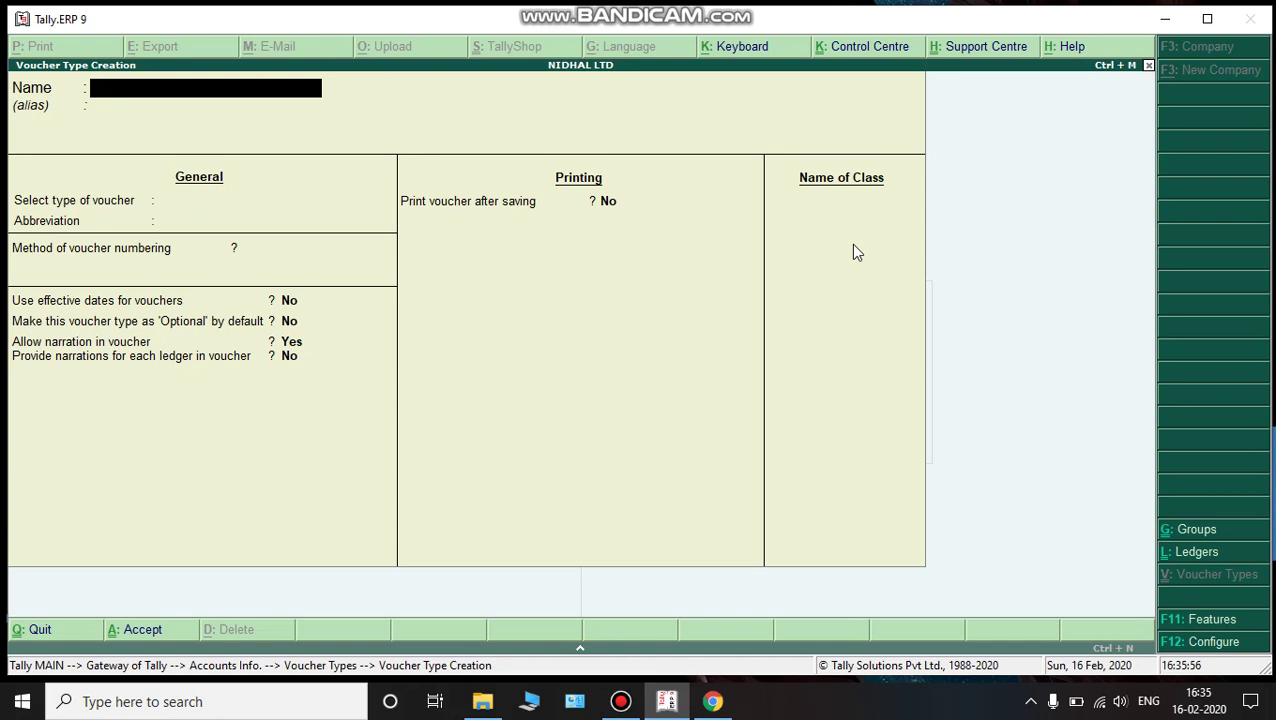
pyautogui.press('Escape')
# Step: From Voucher Types, fill in CASH PURCHASE as type Purchase, abbreviation Purc, automatic numbering
pyautogui.press('Return')
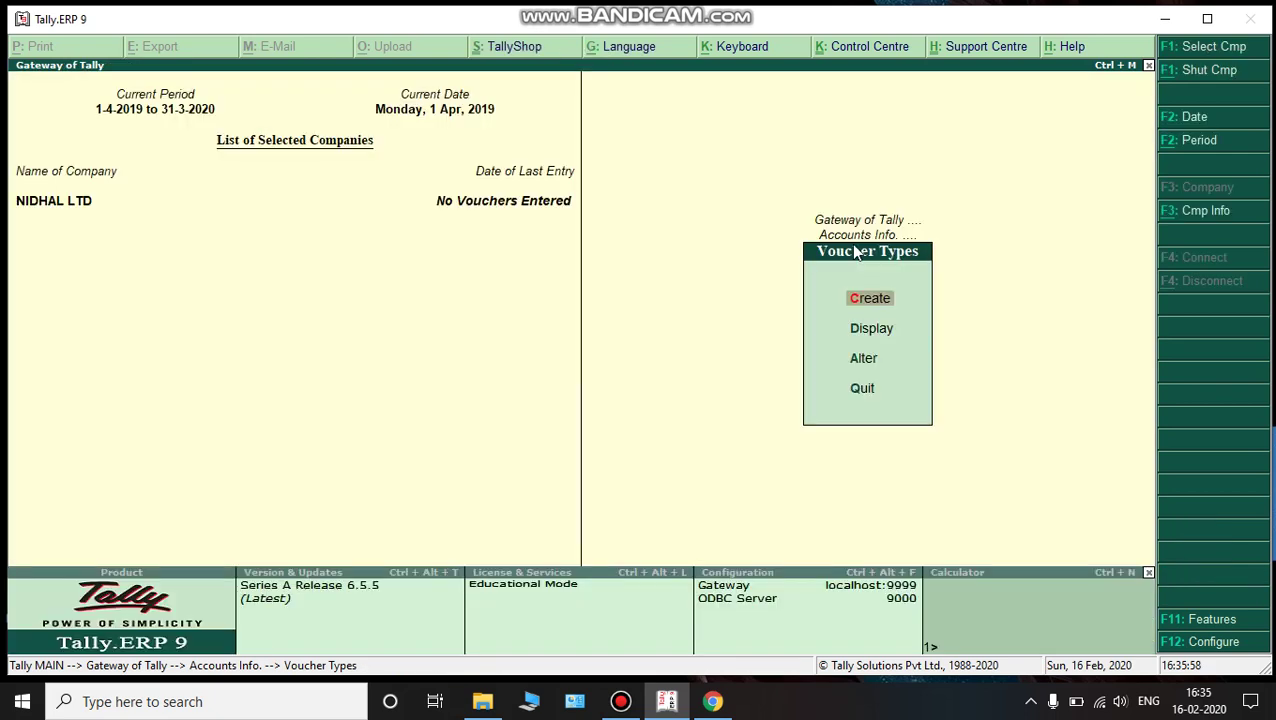
pyautogui.press('Return')
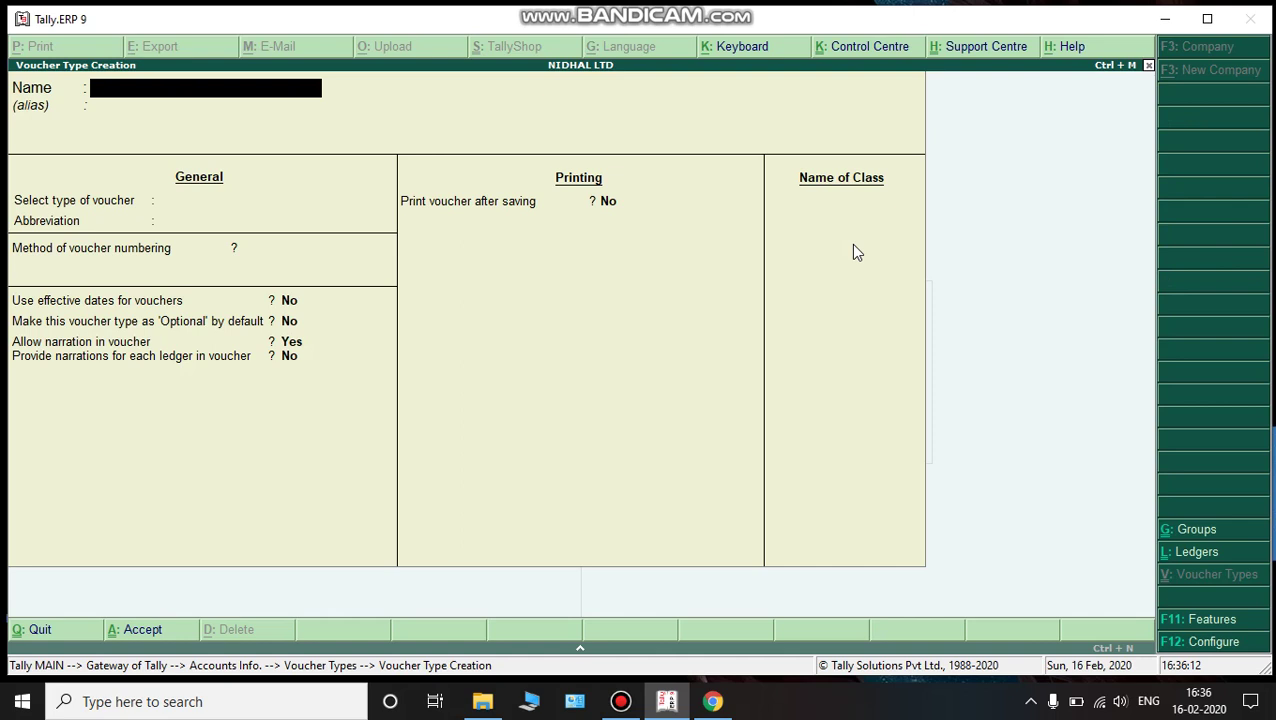
pyautogui.write('CASH PURCHASE')
pyautogui.press('Return')
pyautogui.press('Return')
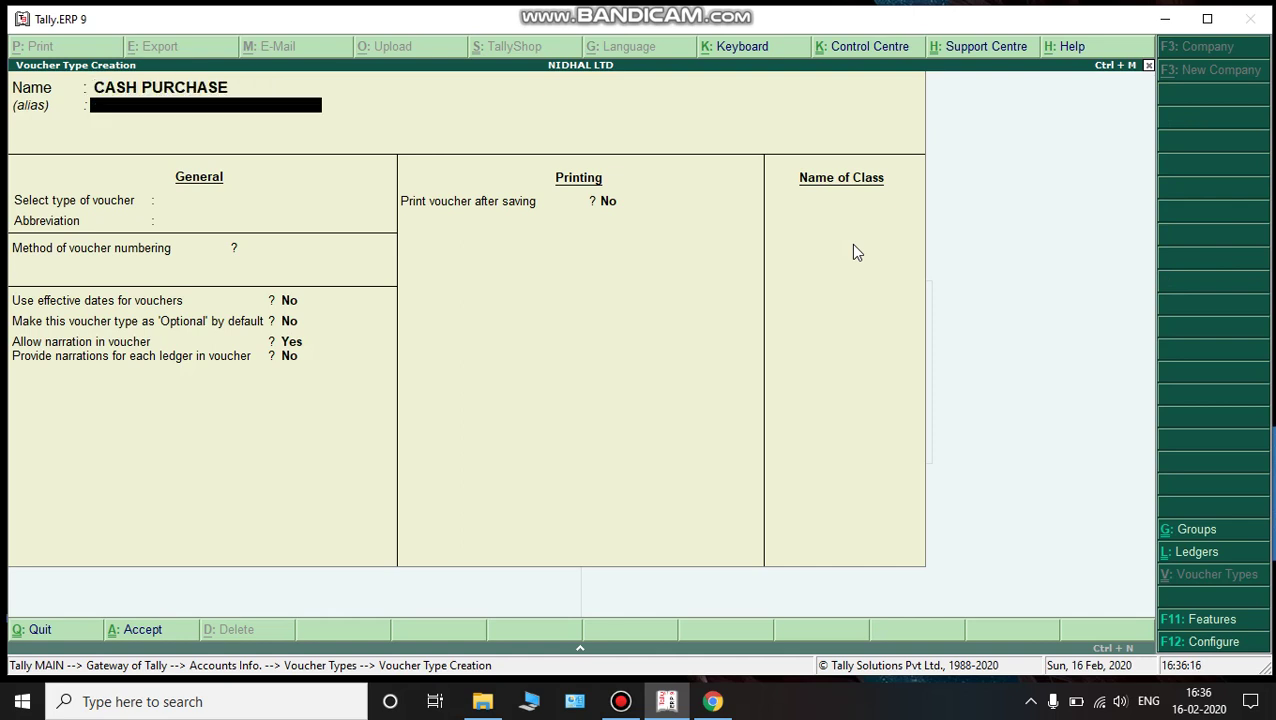
pyautogui.write('PUR')
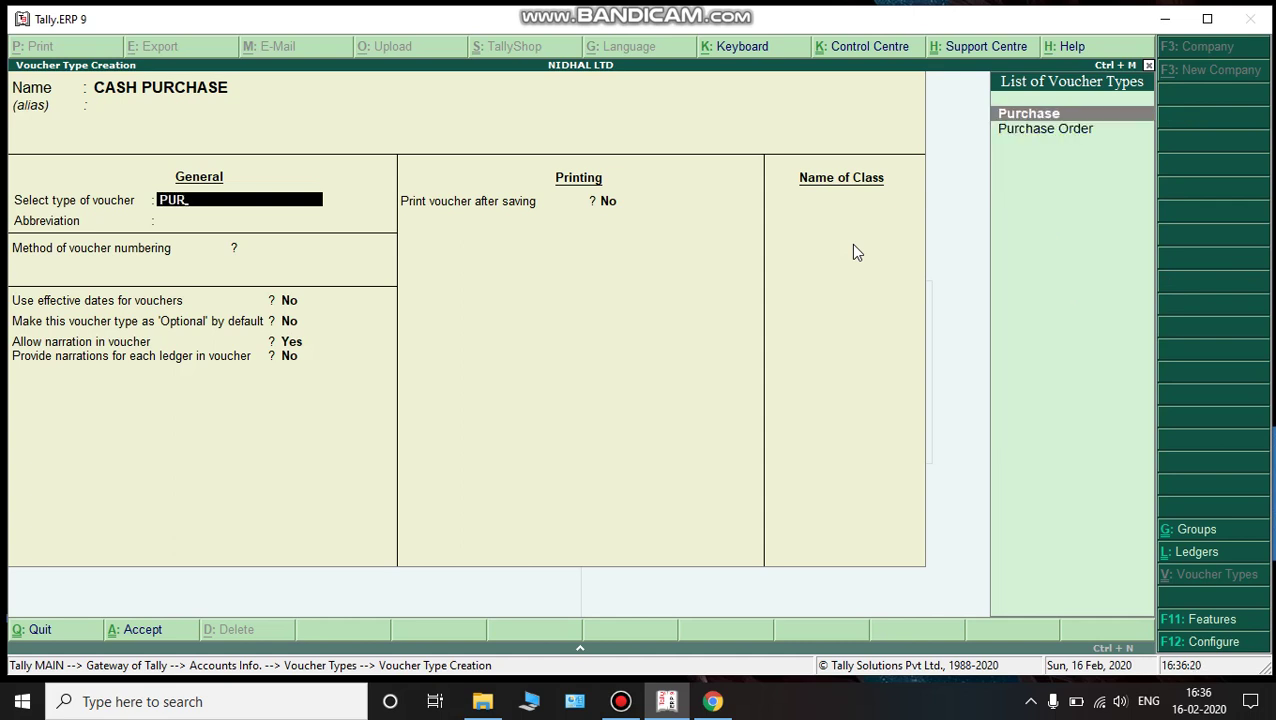
pyautogui.press('Return')
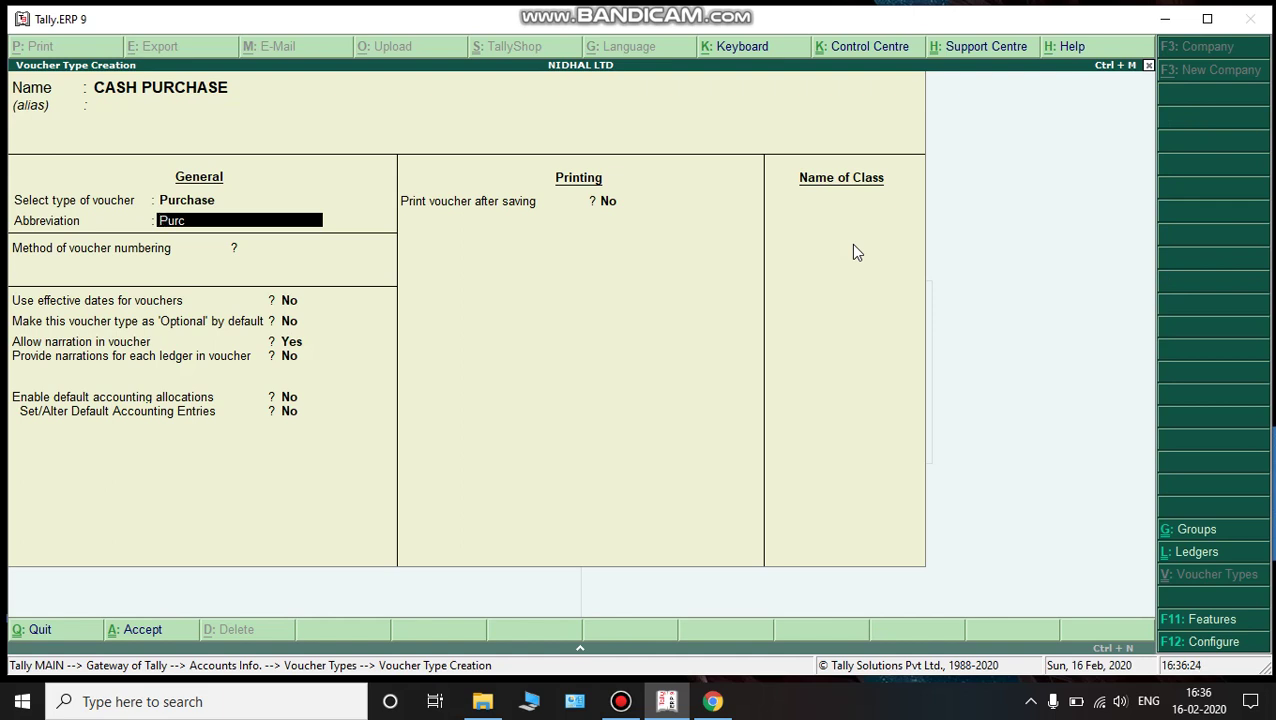
pyautogui.press('Return')
pyautogui.press('Return')
pyautogui.press('Return')
pyautogui.press('Return')
pyautogui.press('Return')
pyautogui.press('Return')
pyautogui.press('Return')
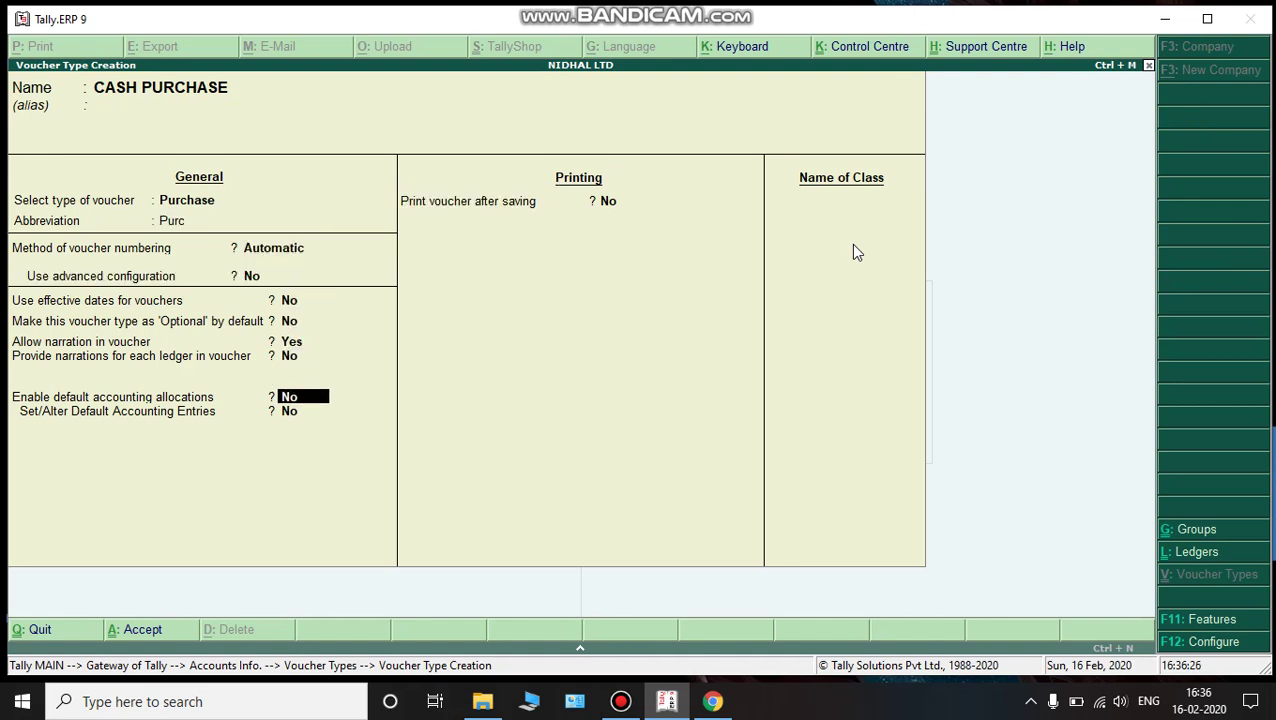
pyautogui.press('Return')
pyautogui.press('Return')
pyautogui.press('Return')
pyautogui.press('Return')
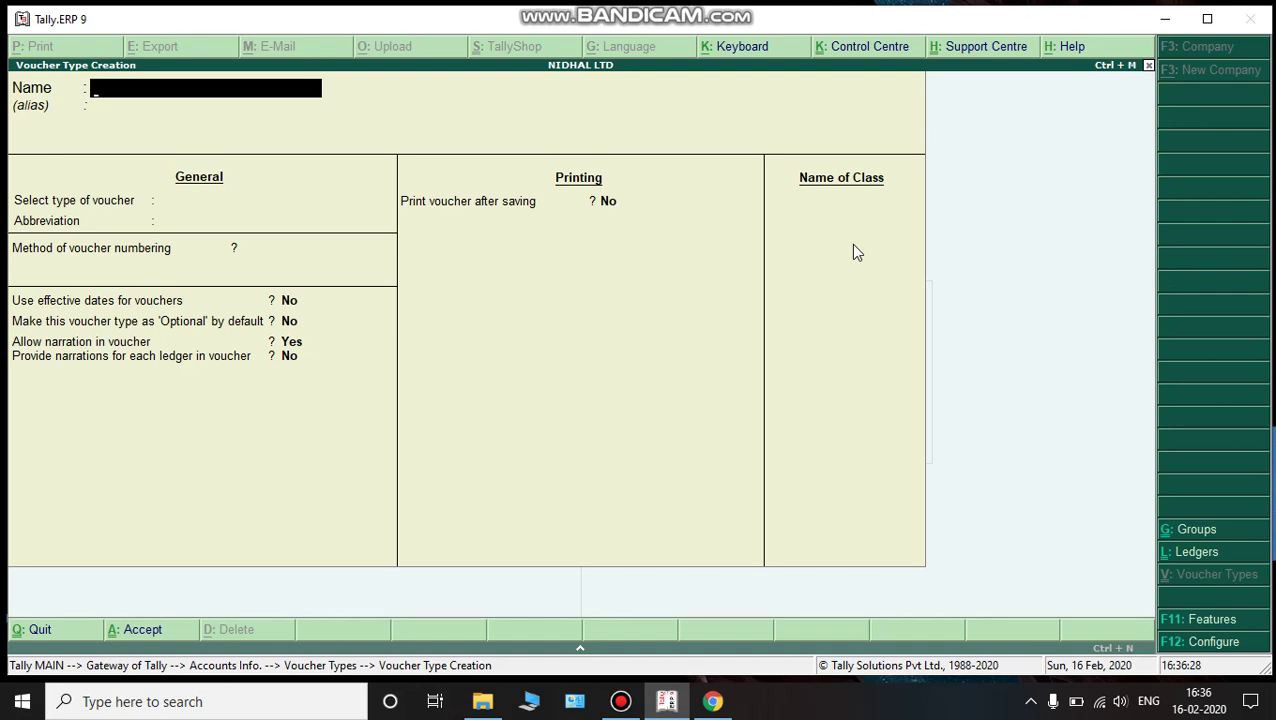
# Step: Fill in CREDIT PURCHASE as type Purchase, keeping abbreviation Purc and automatic numbering
pyautogui.write('CREDIT PURCHASE')
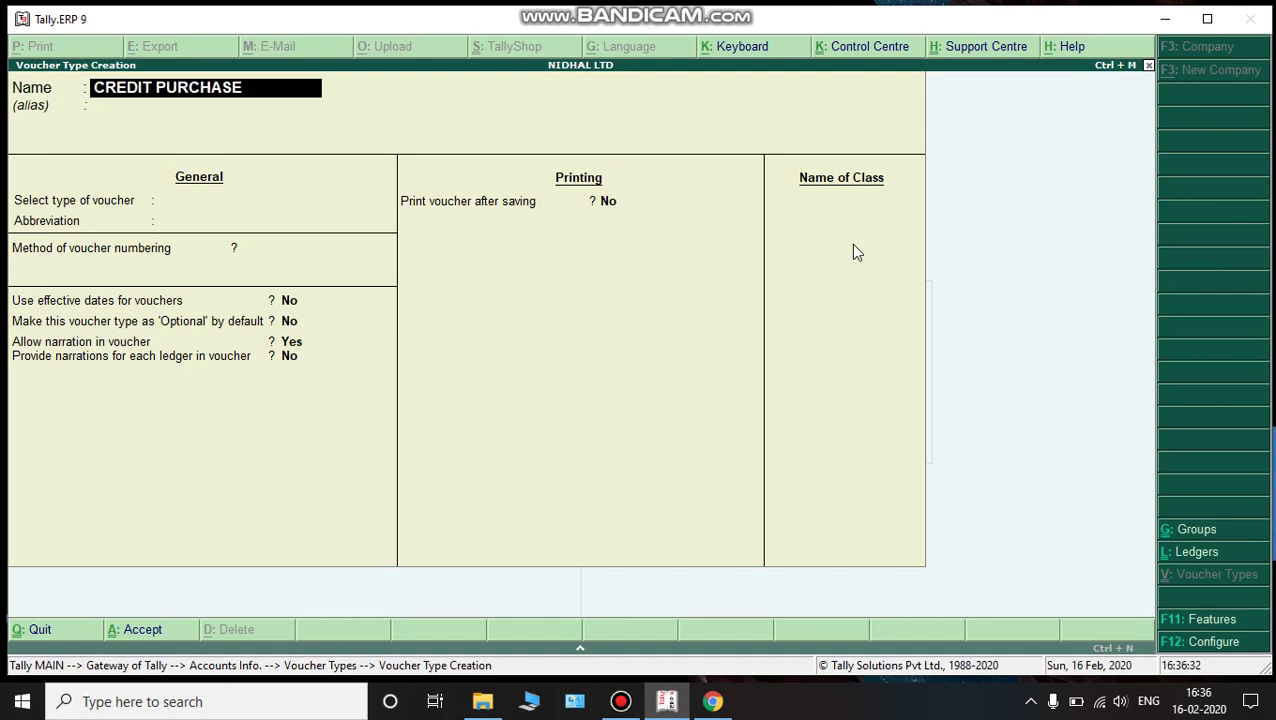
pyautogui.press('Return')
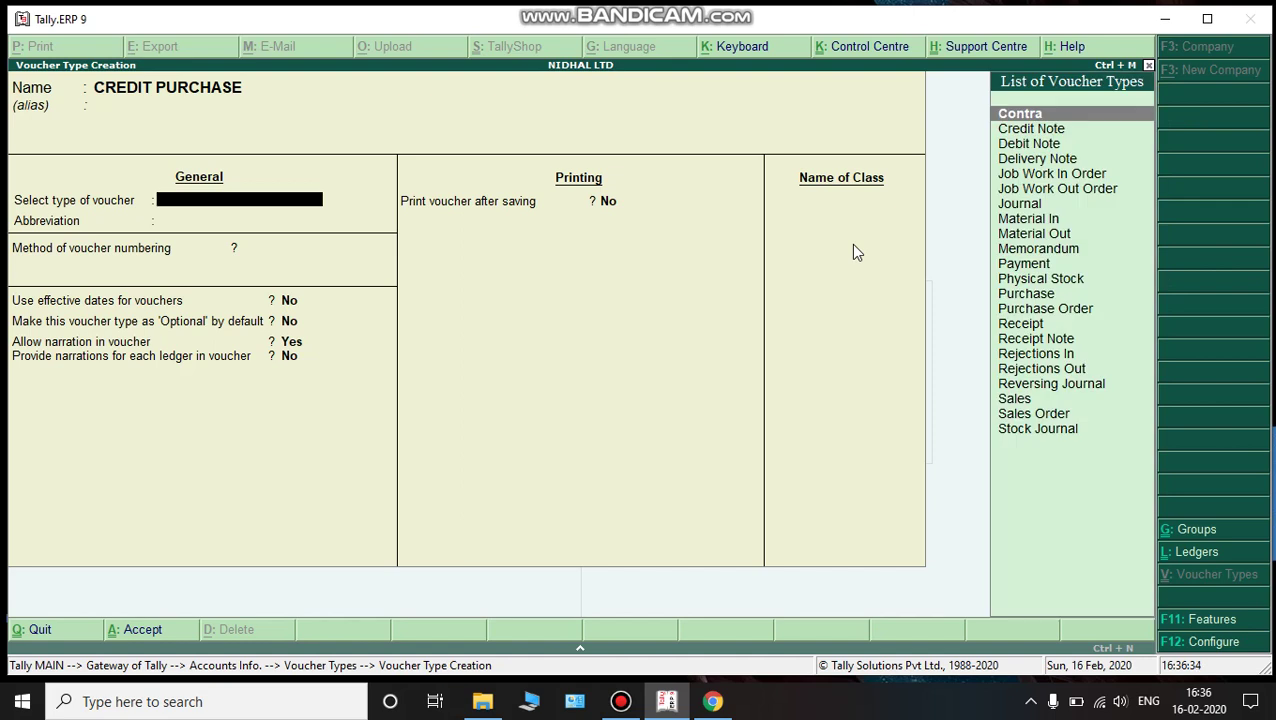
pyautogui.write('PUR')
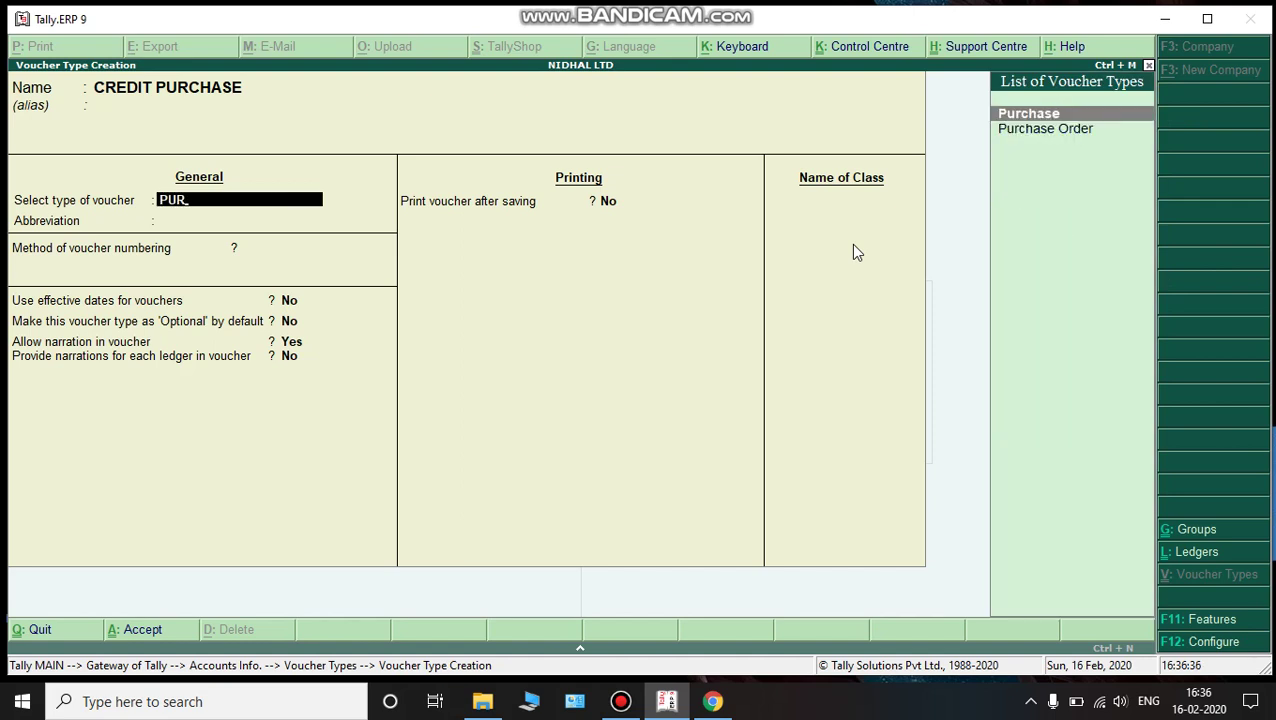
pyautogui.press('Return')
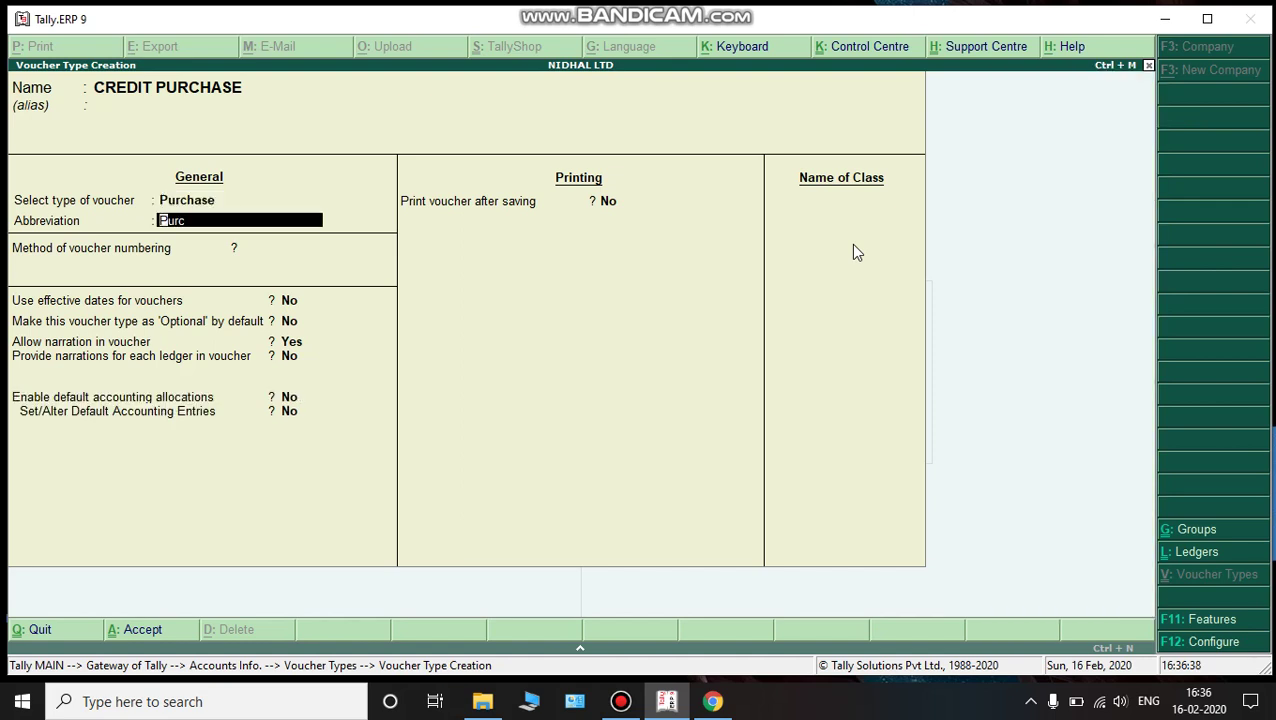
pyautogui.press('Return')
pyautogui.press('Return')
pyautogui.press('Return')
pyautogui.press('Return')
pyautogui.press('Return')
pyautogui.press('Return')
pyautogui.press('Return')
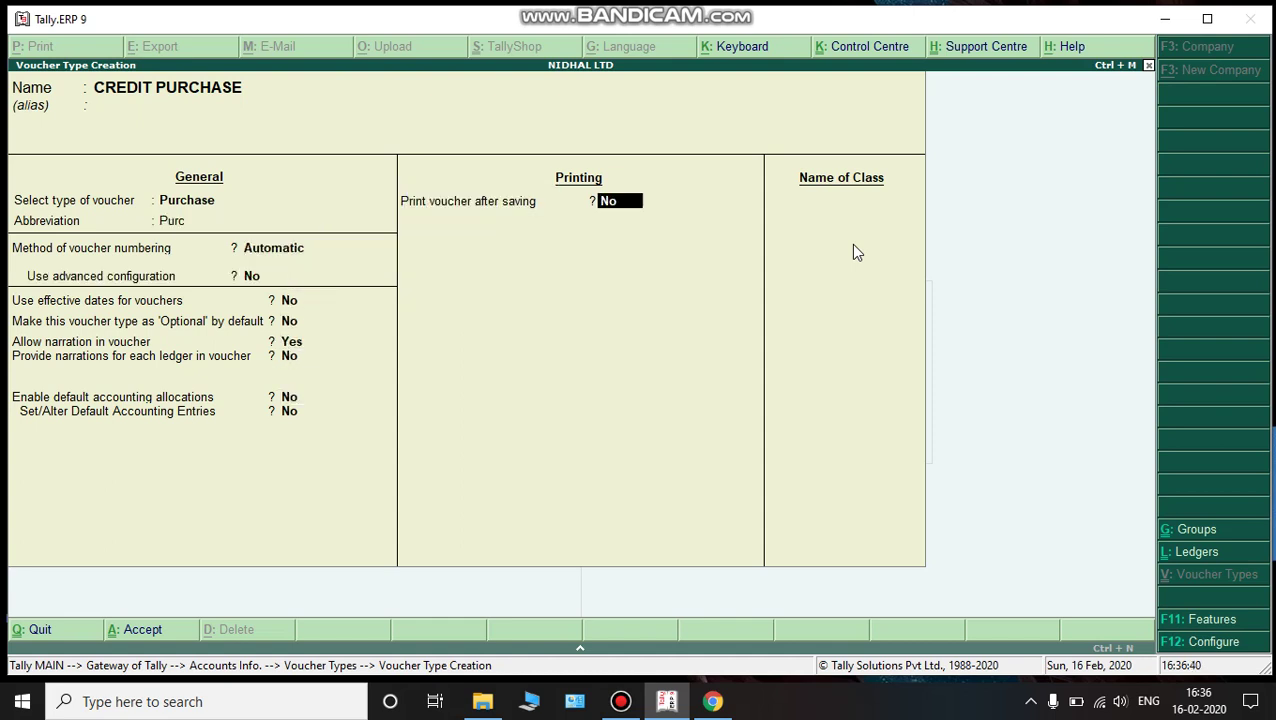
pyautogui.press('Return')
pyautogui.press('Return')
pyautogui.press('Return')
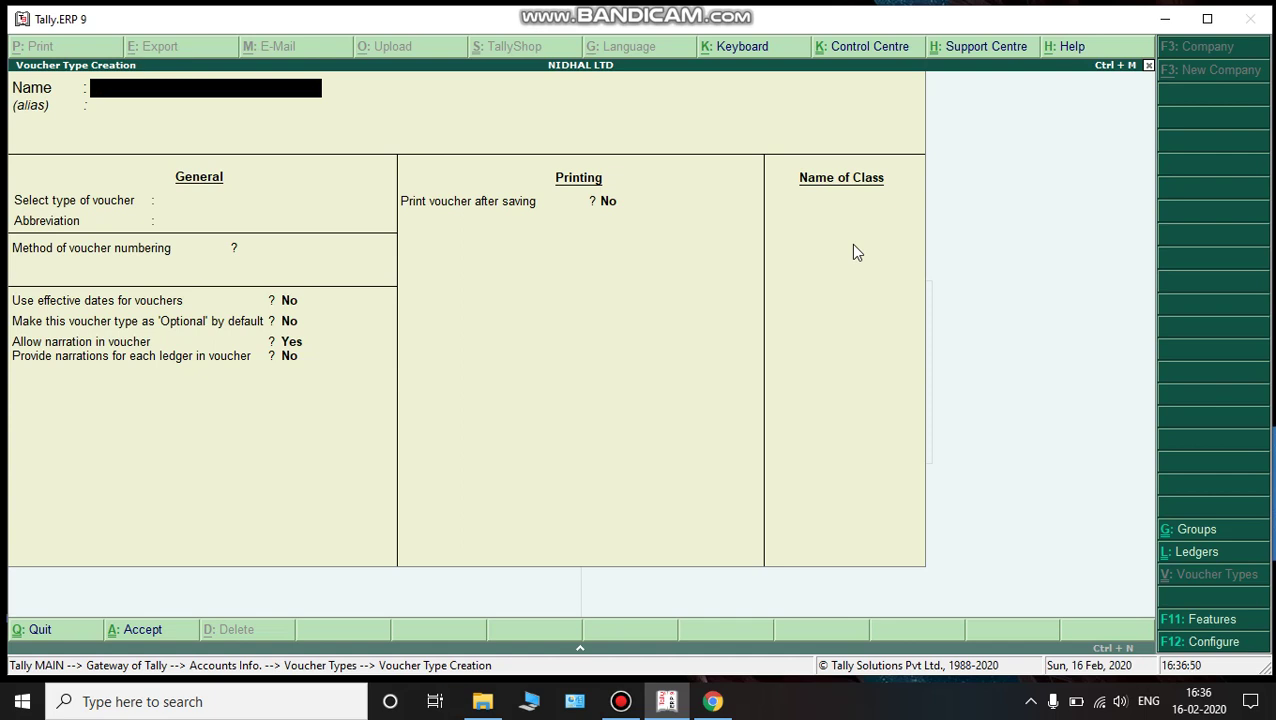
# Step: Create a CASH SALE voucher type based on Sales with the default Sale abbreviation and numbering
pyautogui.write('CASH SALE')
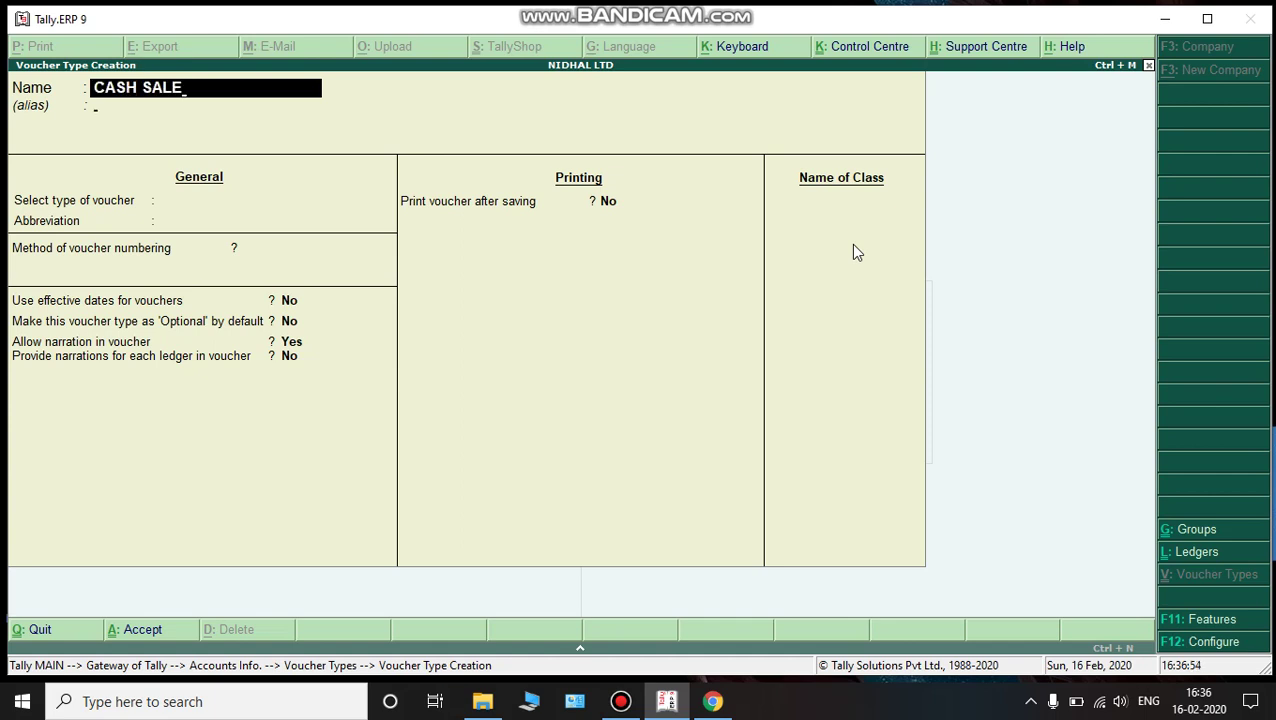
pyautogui.press('Return')
pyautogui.press('Return')
pyautogui.write('SAL')
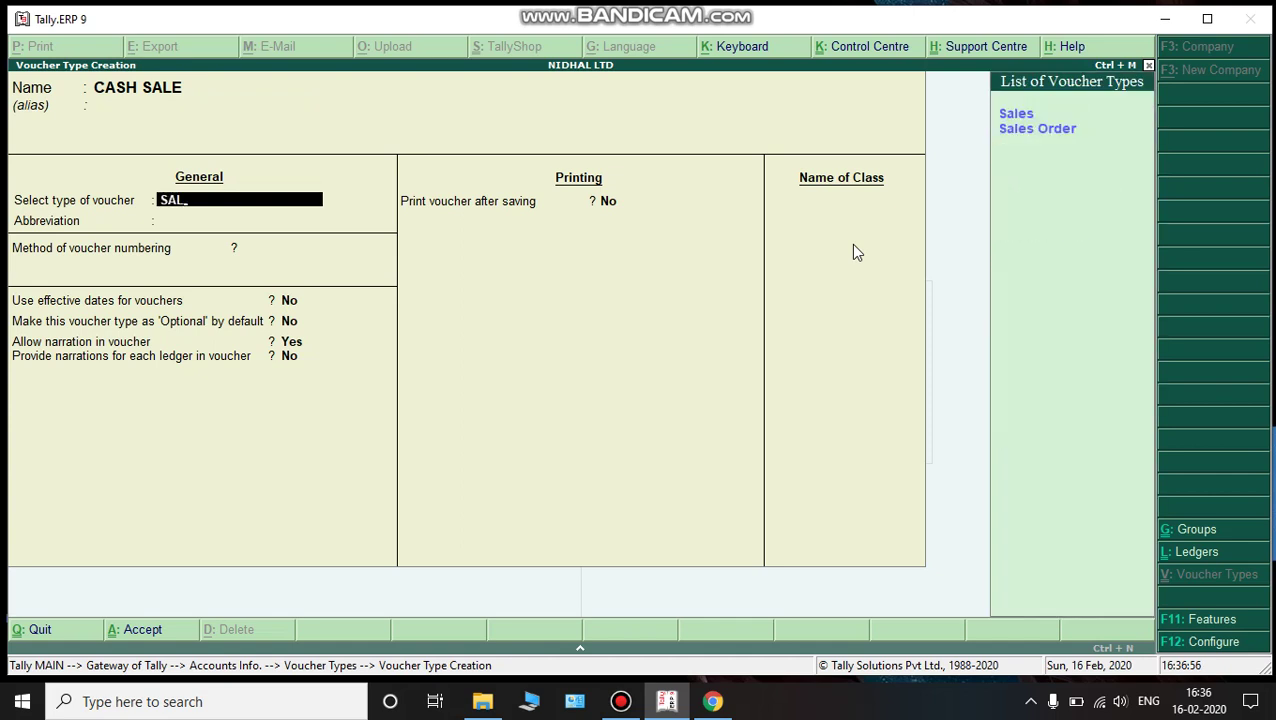
pyautogui.press('Return')
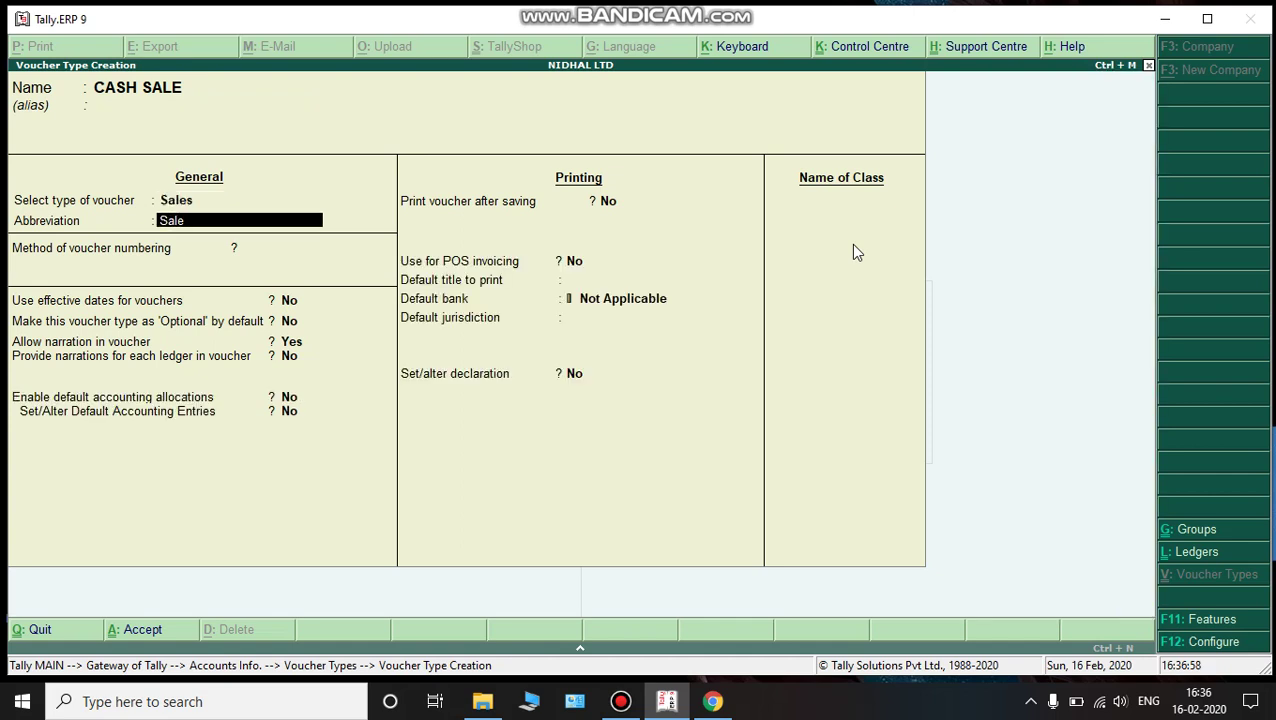
pyautogui.press('Return')
pyautogui.press('Return')
pyautogui.press('Return')
pyautogui.press('Return')
pyautogui.press('Return')
pyautogui.press('Return')
pyautogui.press('Return')
pyautogui.press('Return')
pyautogui.press('Return')
pyautogui.press('Return')
pyautogui.press('Return')
pyautogui.press('Return')
pyautogui.press('Return')
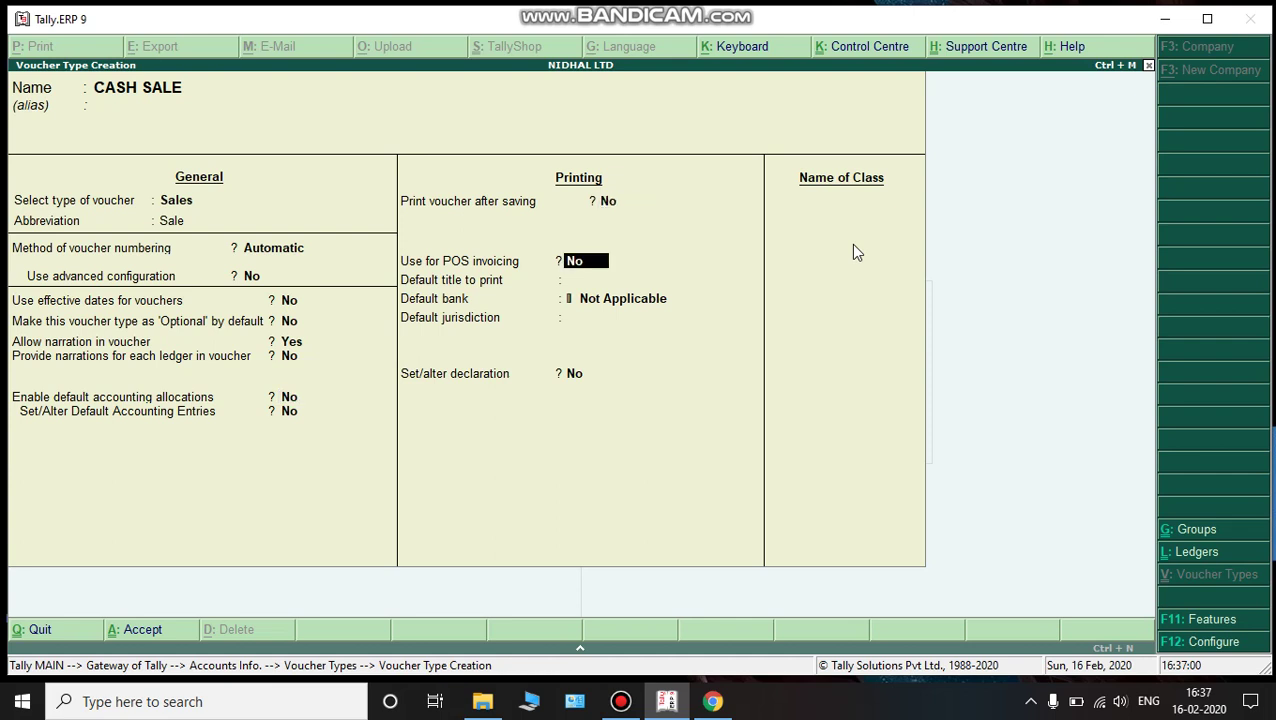
pyautogui.press('Return')
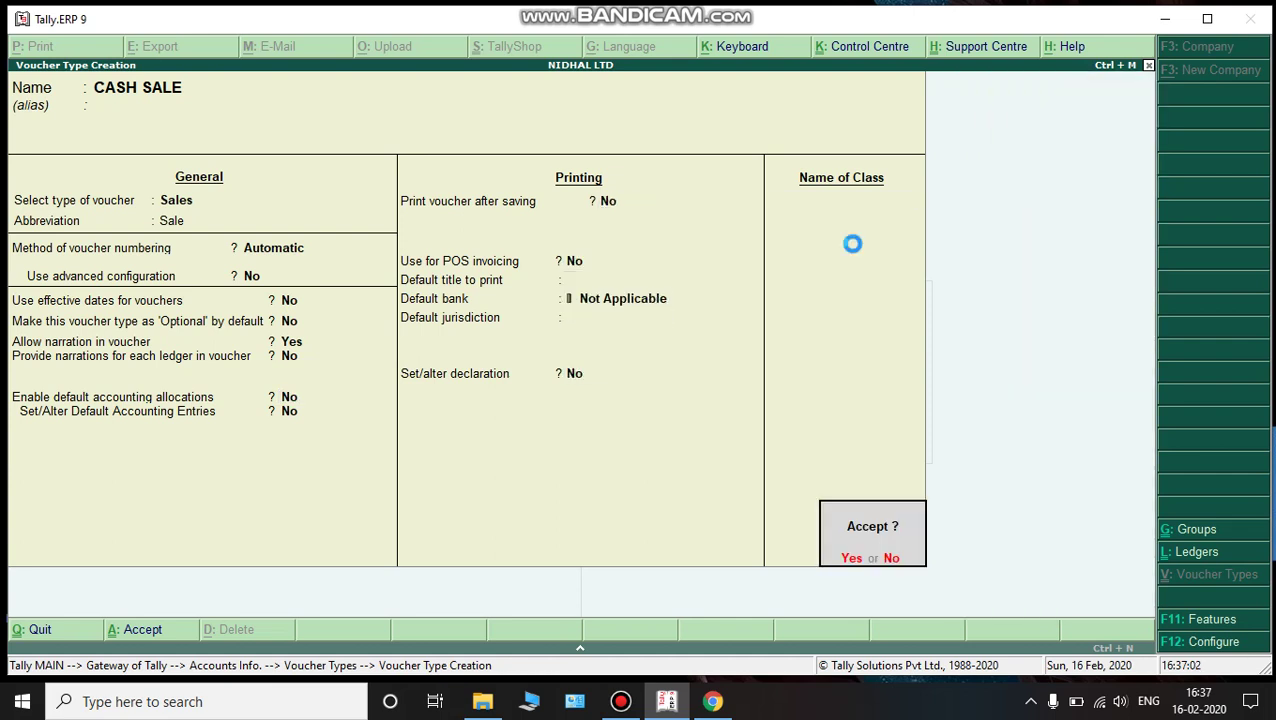
# Step: Save CASH SALE, then create and save CREDIT SALE as a Sales voucher type
pyautogui.press('Return')
pyautogui.write('CRE')
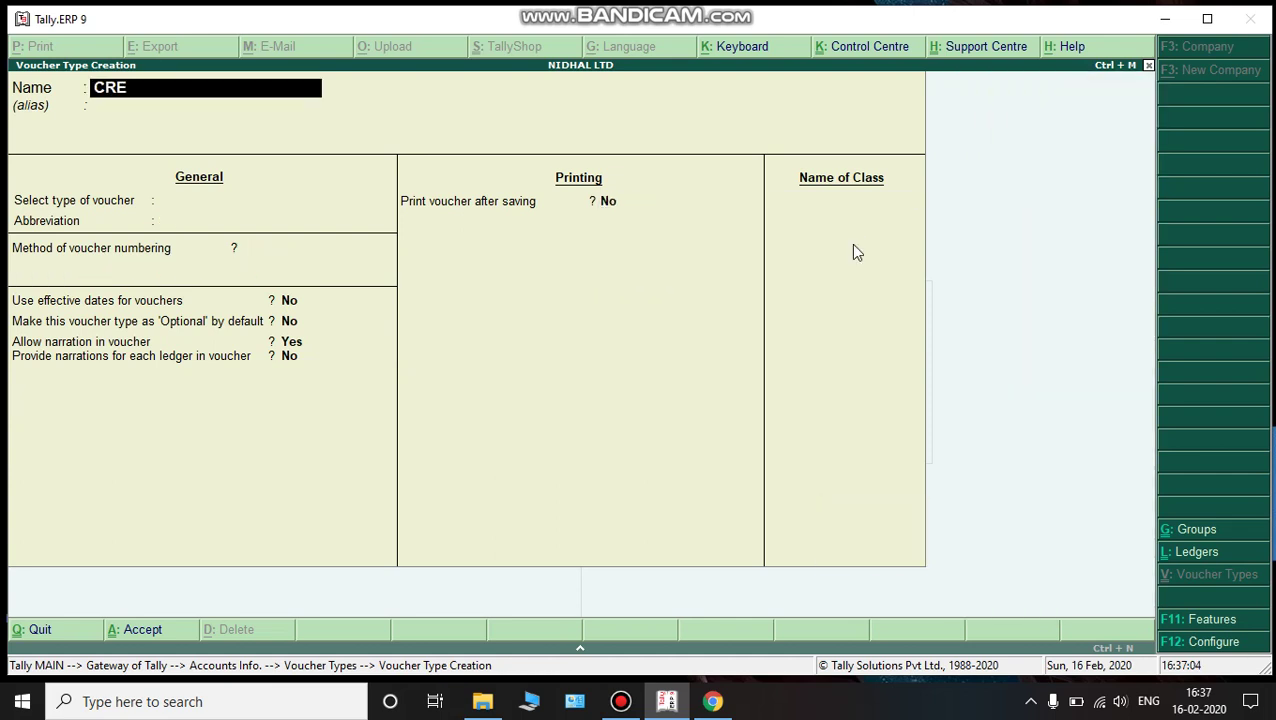
pyautogui.write('DIT SALE')
pyautogui.press('Return')
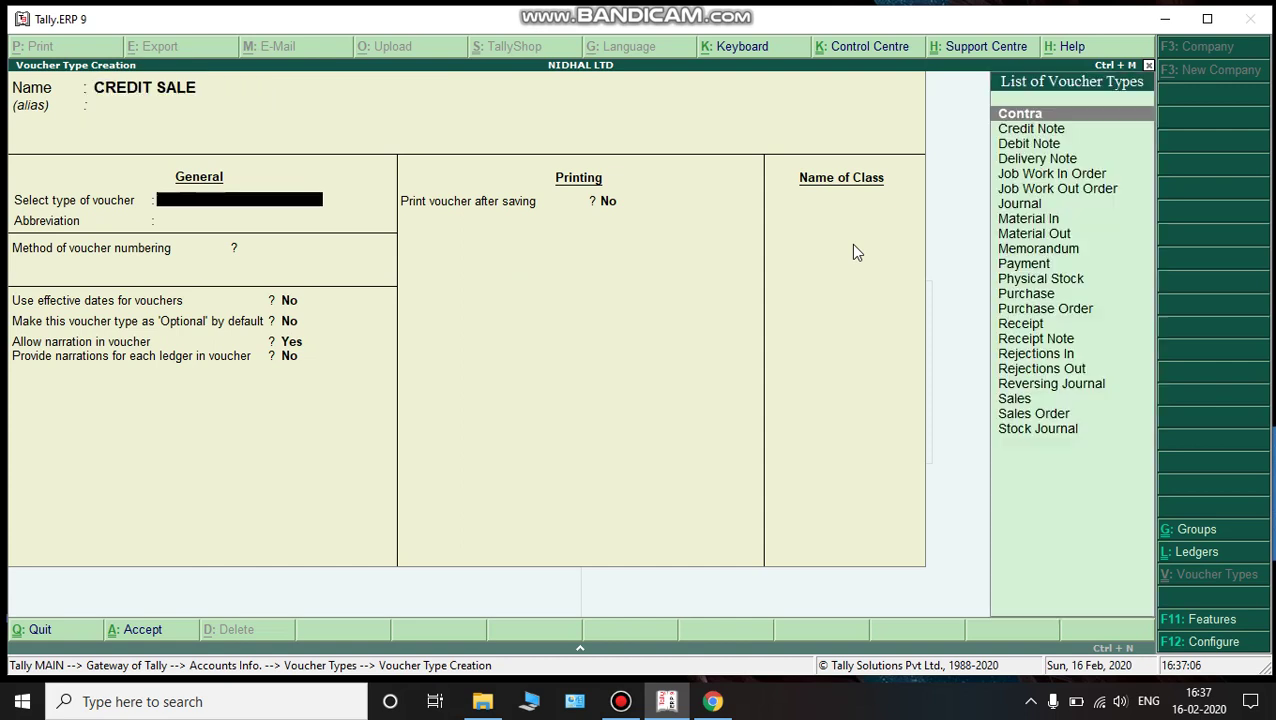
pyautogui.press('Return')
pyautogui.press('BackSpace')
pyautogui.write('SAL')
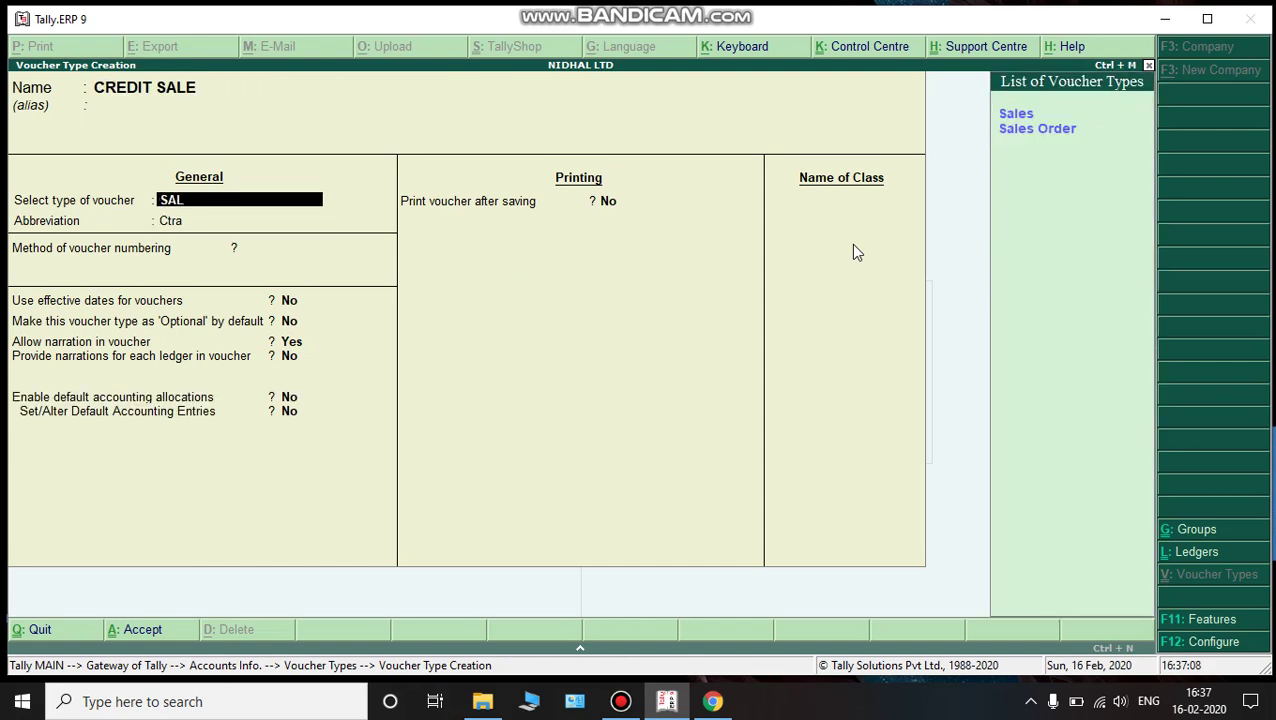
pyautogui.press('Return')
pyautogui.press('Return')
pyautogui.press('Return')
pyautogui.press('Return')
pyautogui.press('Return')
pyautogui.press('Return')
pyautogui.press('Return')
pyautogui.press('Return')
pyautogui.press('Return')
pyautogui.press('Return')
pyautogui.press('Return')
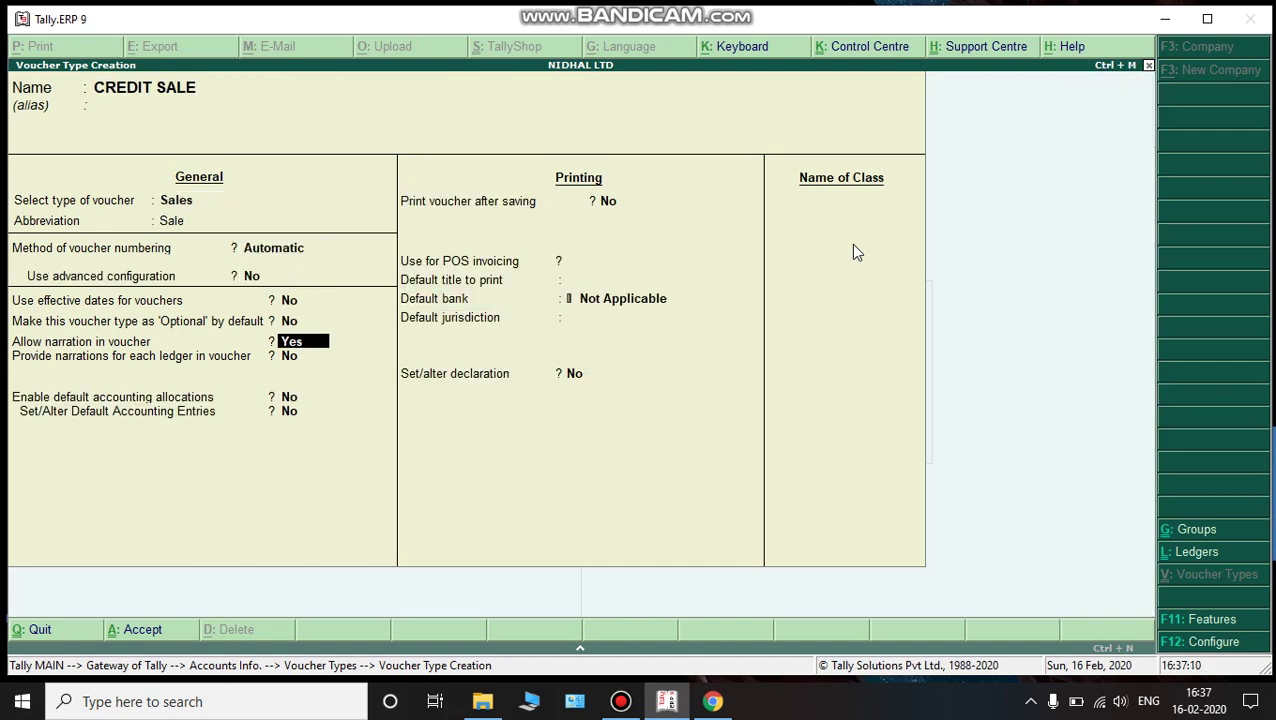
pyautogui.press('Return')
pyautogui.press('Return')
pyautogui.press('Return')
pyautogui.press('Return')
pyautogui.press('Return')
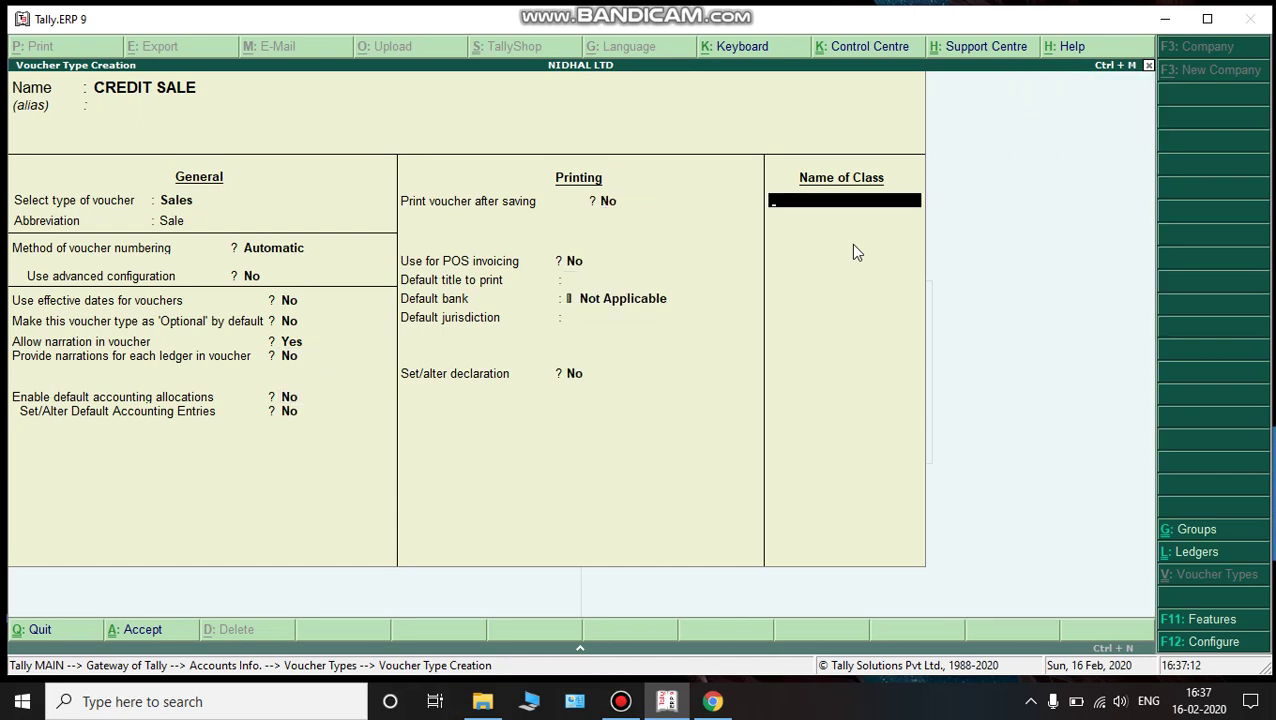
pyautogui.press('Return')
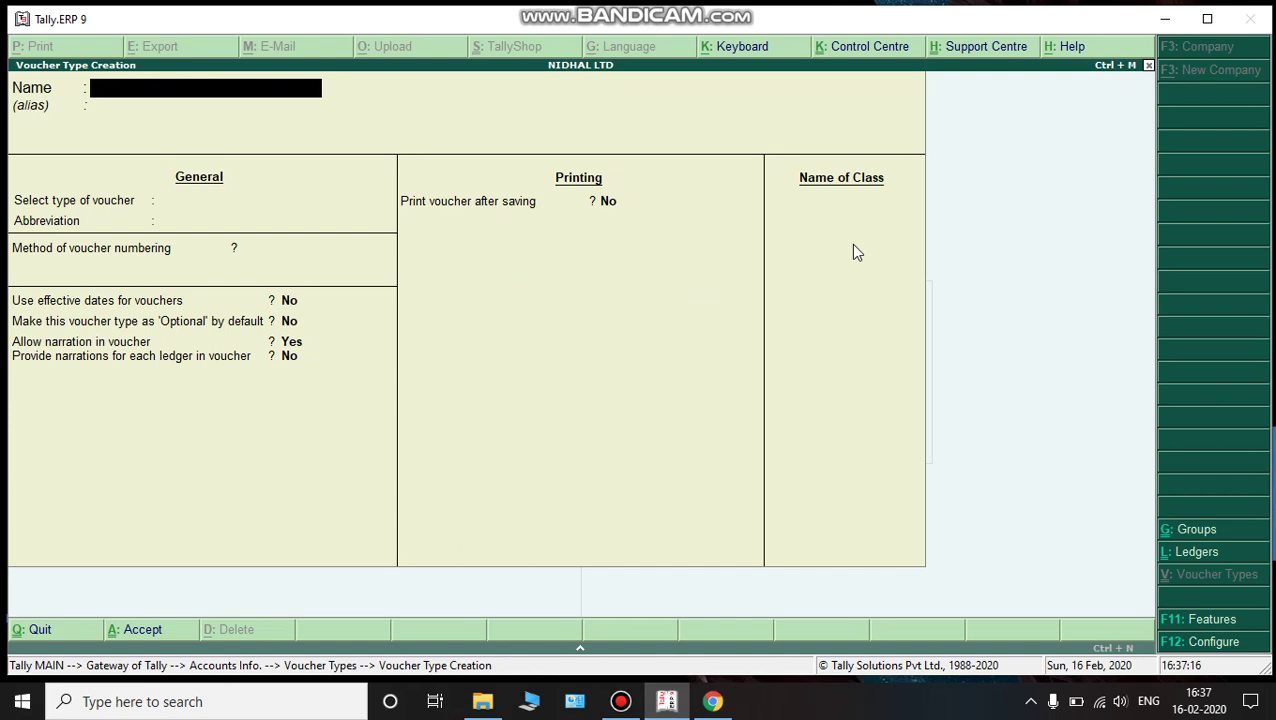
# Step: Quit Voucher Type Creation and open Accounting Vouchers from the Gateway of Tally
pyautogui.press('Escape')
pyautogui.press('Return')
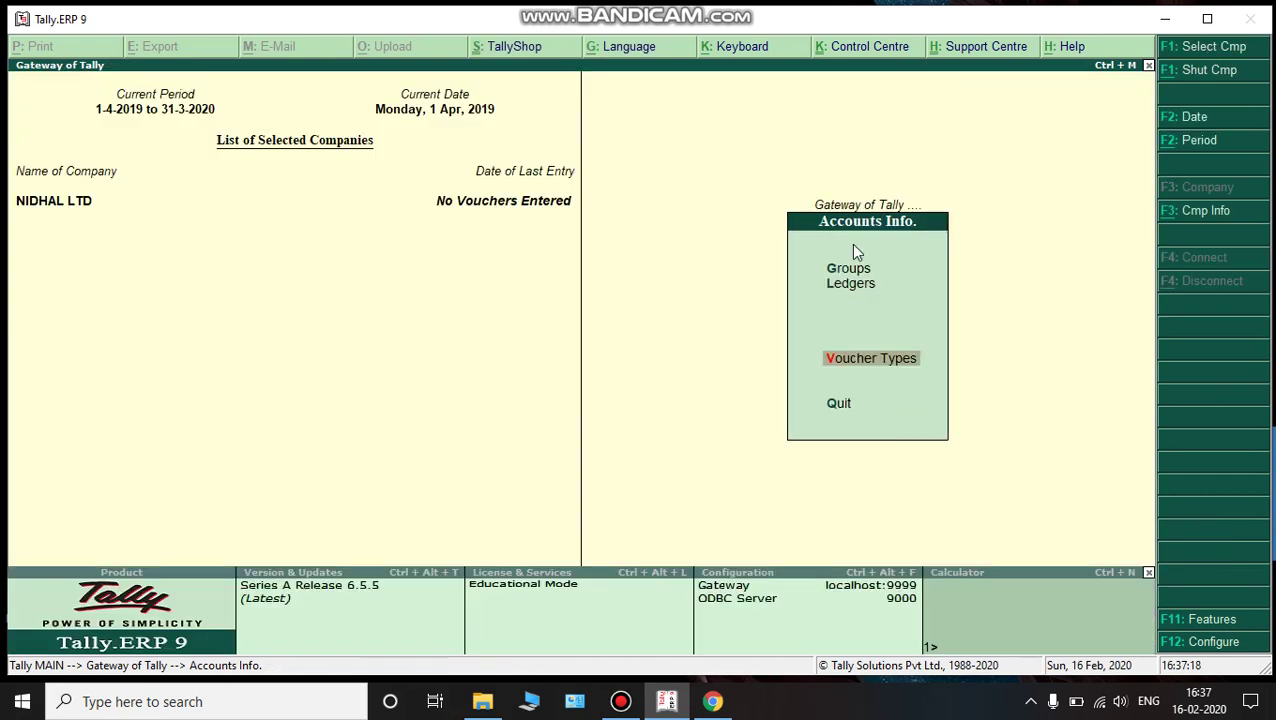
pyautogui.press('Escape')
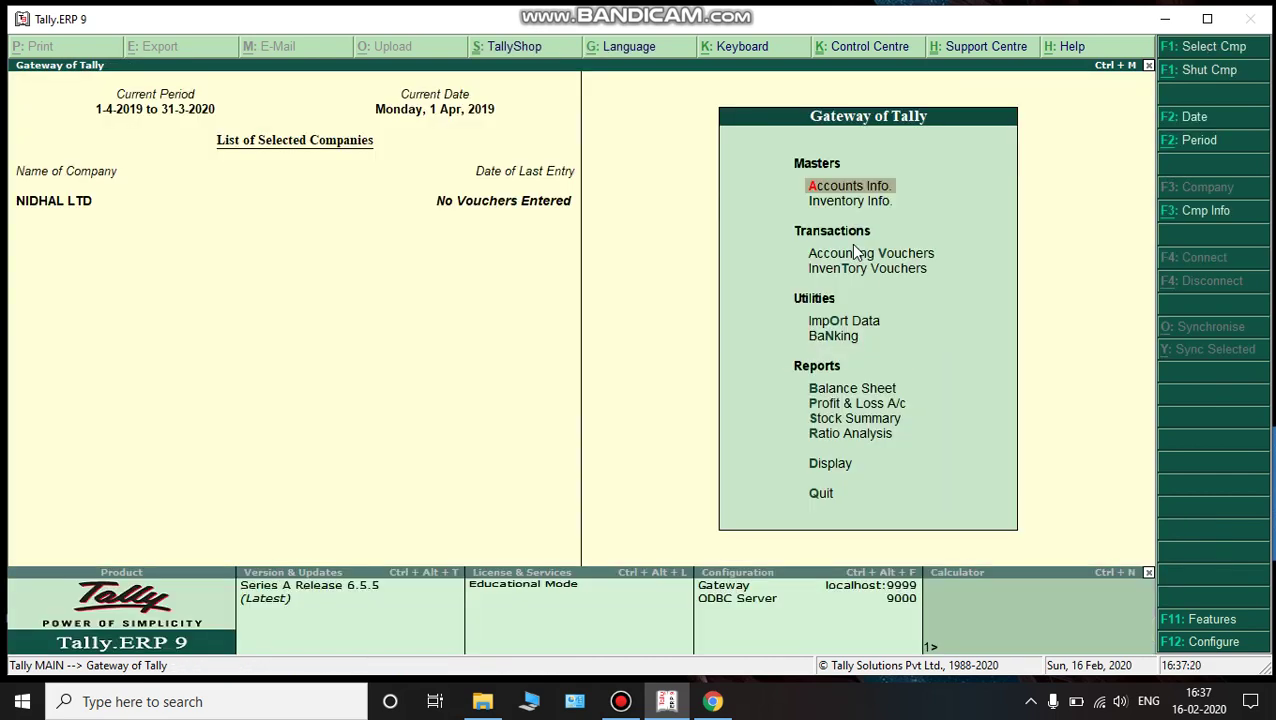
pyautogui.press('Down')
pyautogui.press('Down')
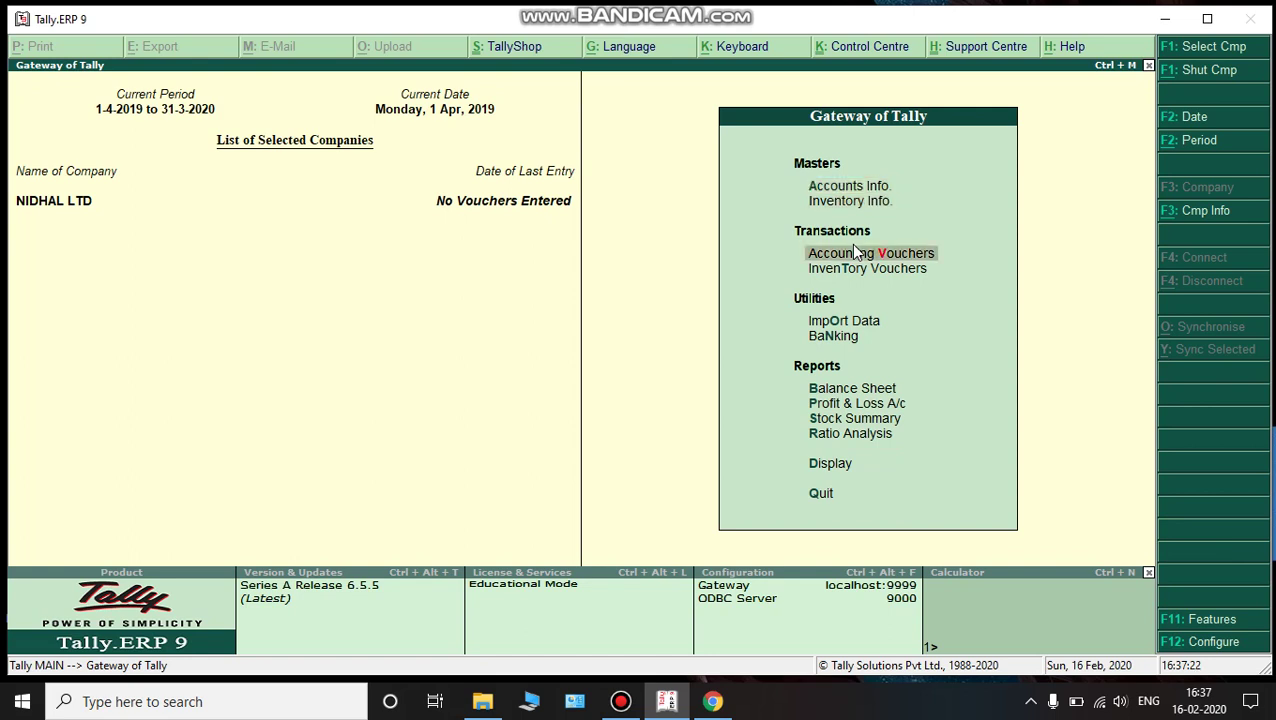
pyautogui.click(857, 252)
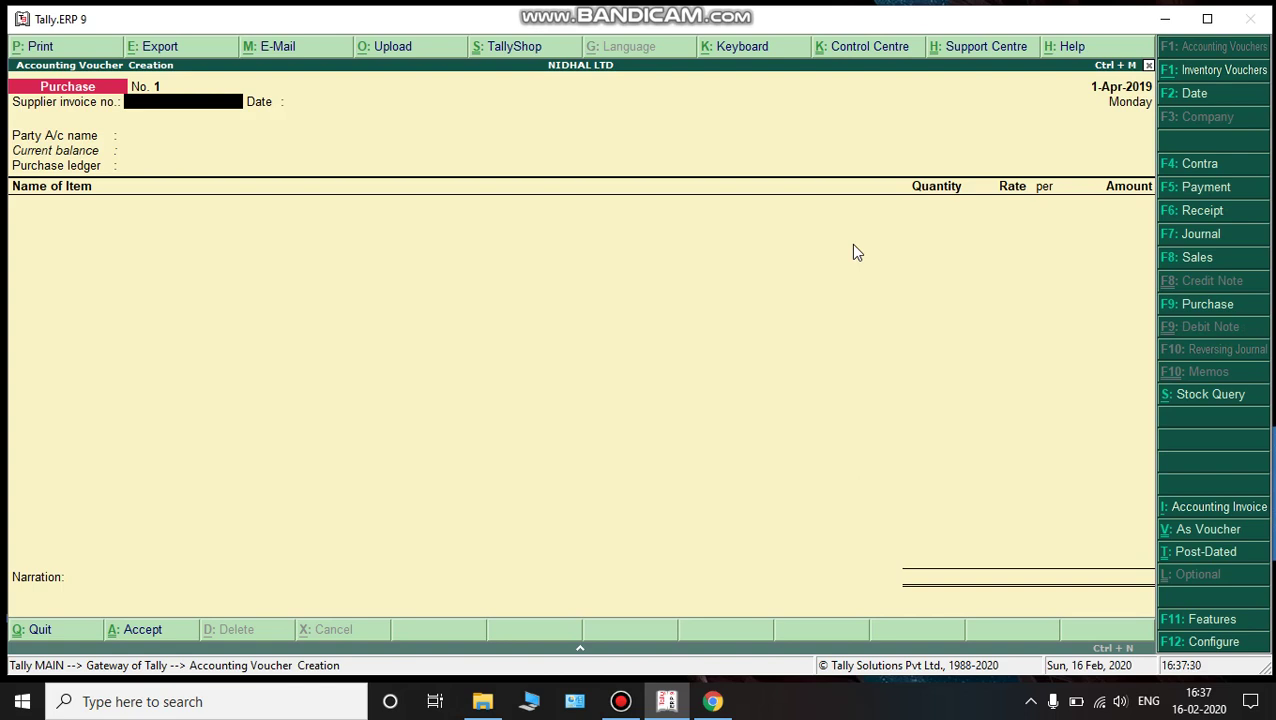
# Step: Switch the voucher to the CREDIT PURCHASE type with F9, then leave the empty voucher
pyautogui.press('F9')
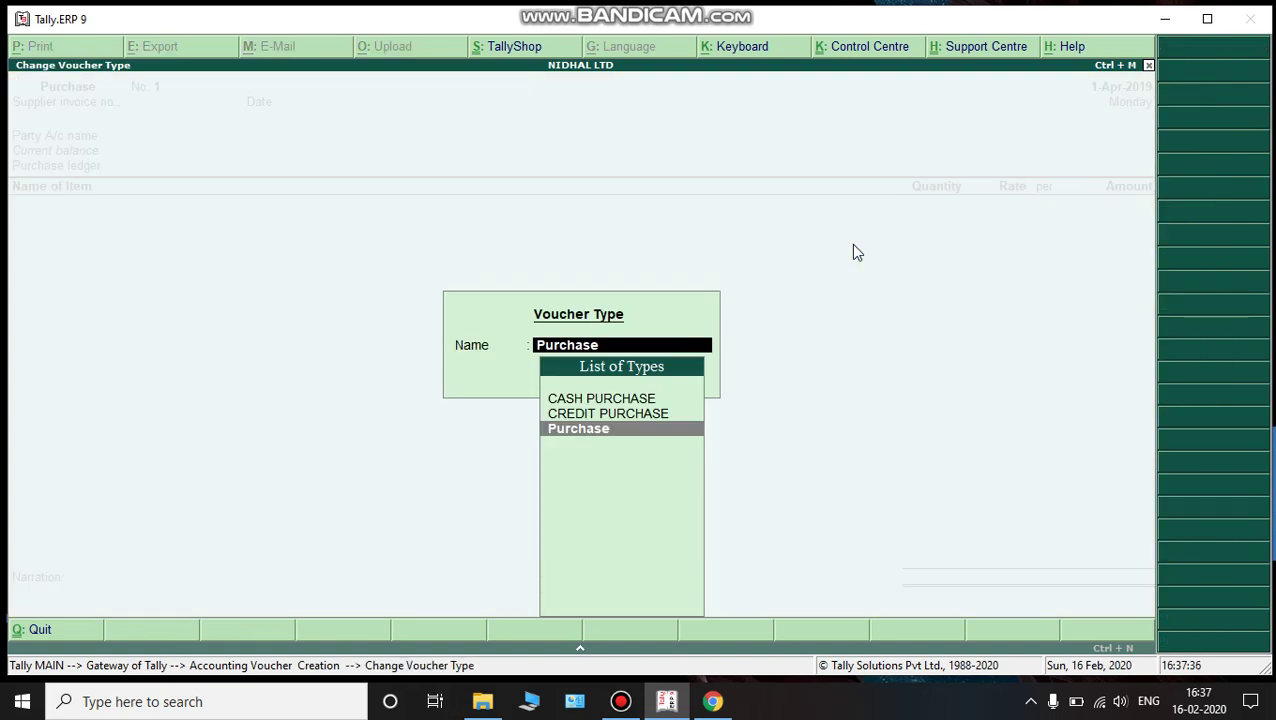
pyautogui.press('Up')
pyautogui.press('Return')
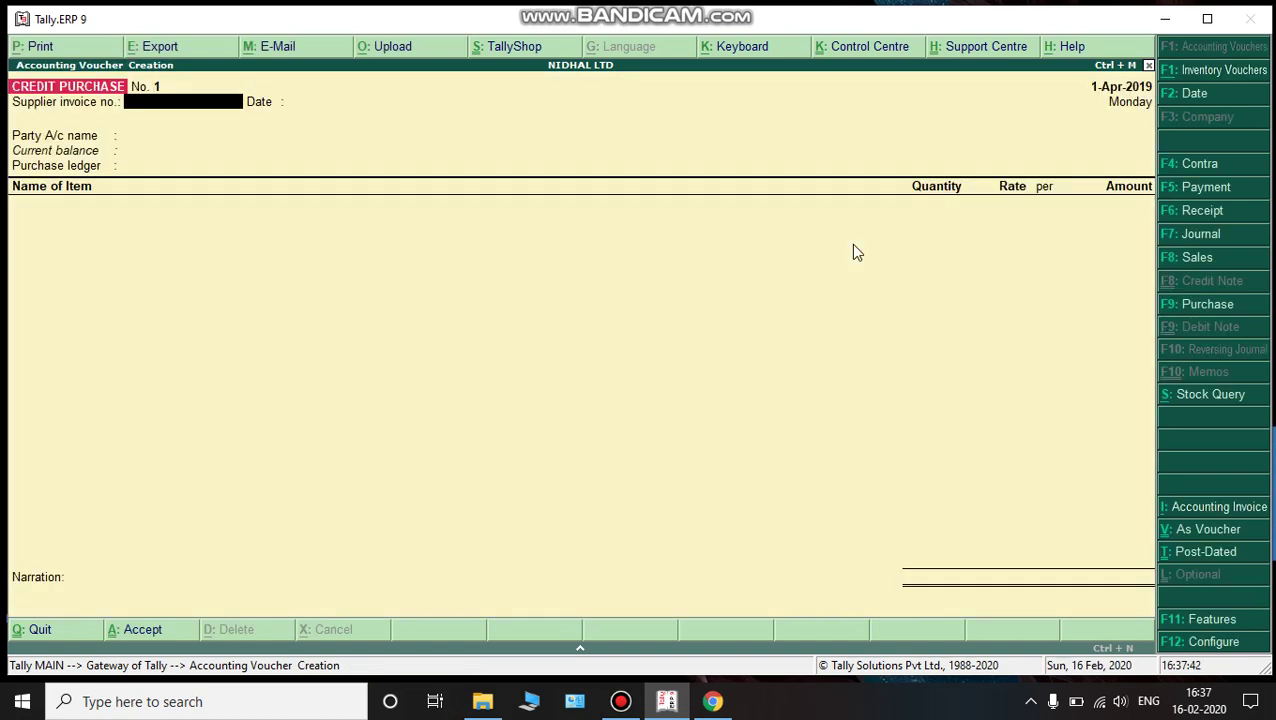
pyautogui.press('Escape')
pyautogui.press('Return')
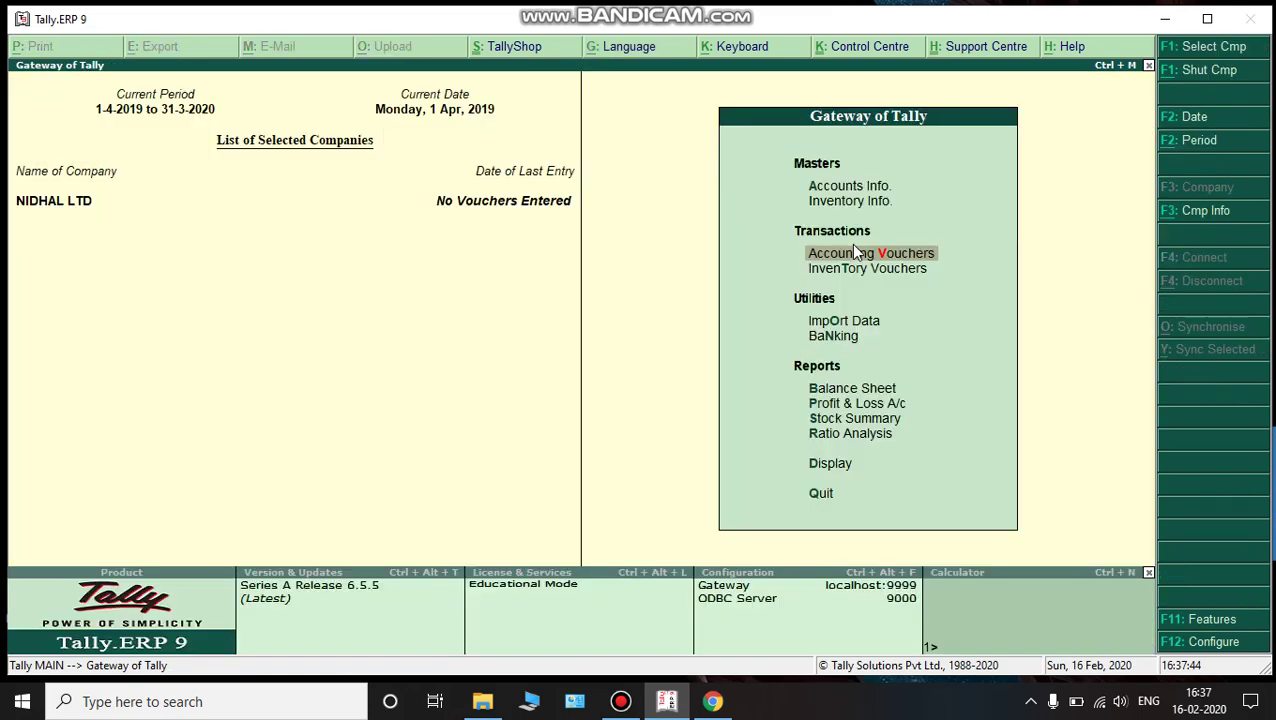
pyautogui.click(855, 253)
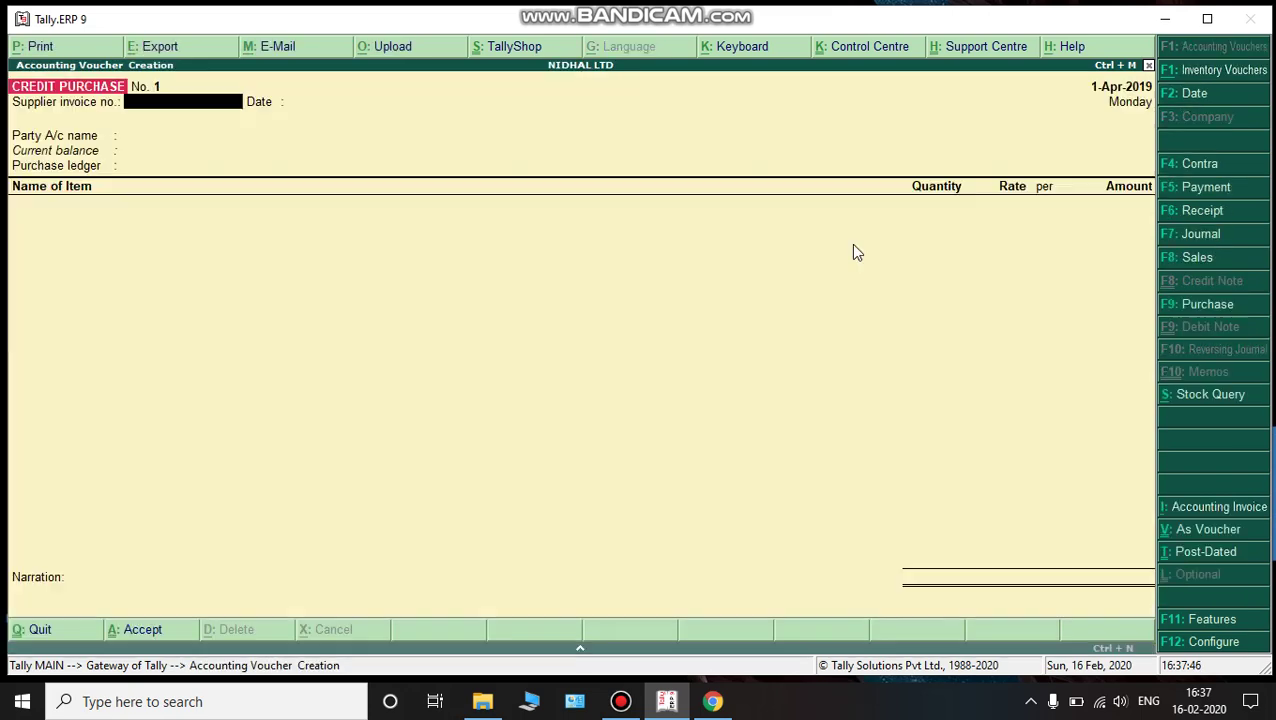
pyautogui.press('F9')
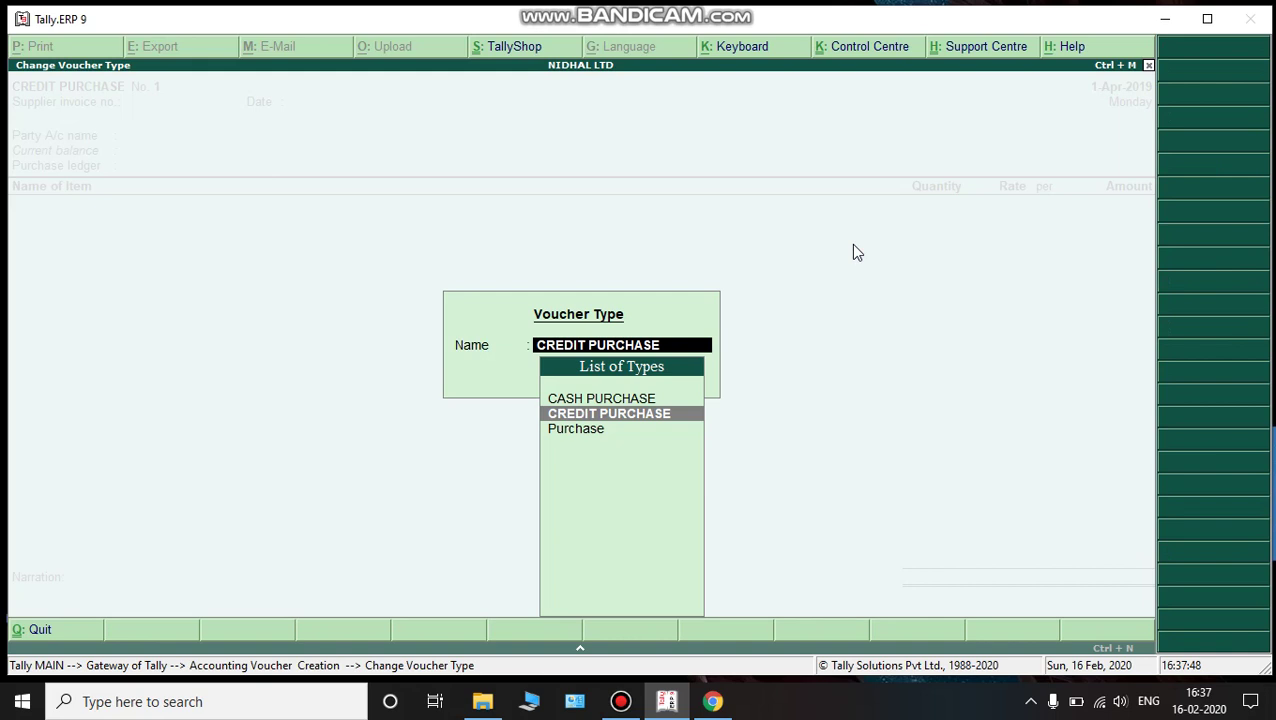
pyautogui.press('Up')
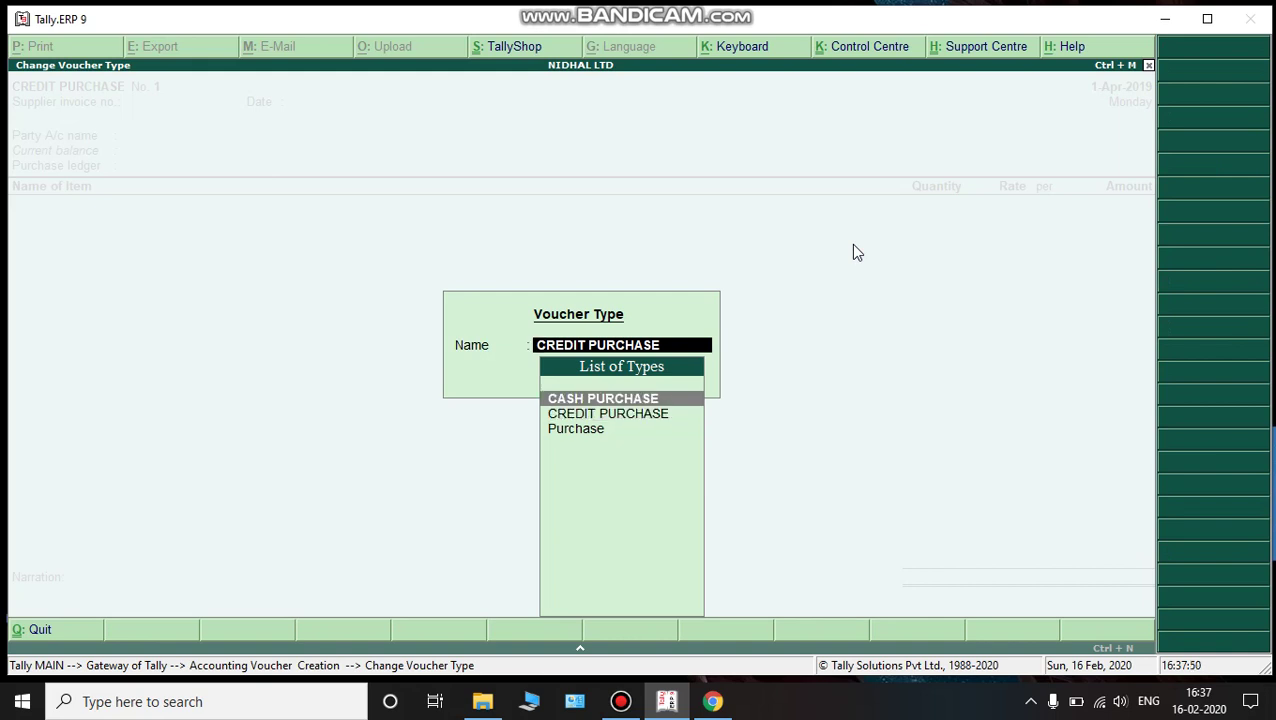
pyautogui.press('BackSpace')
pyautogui.press('Escape')
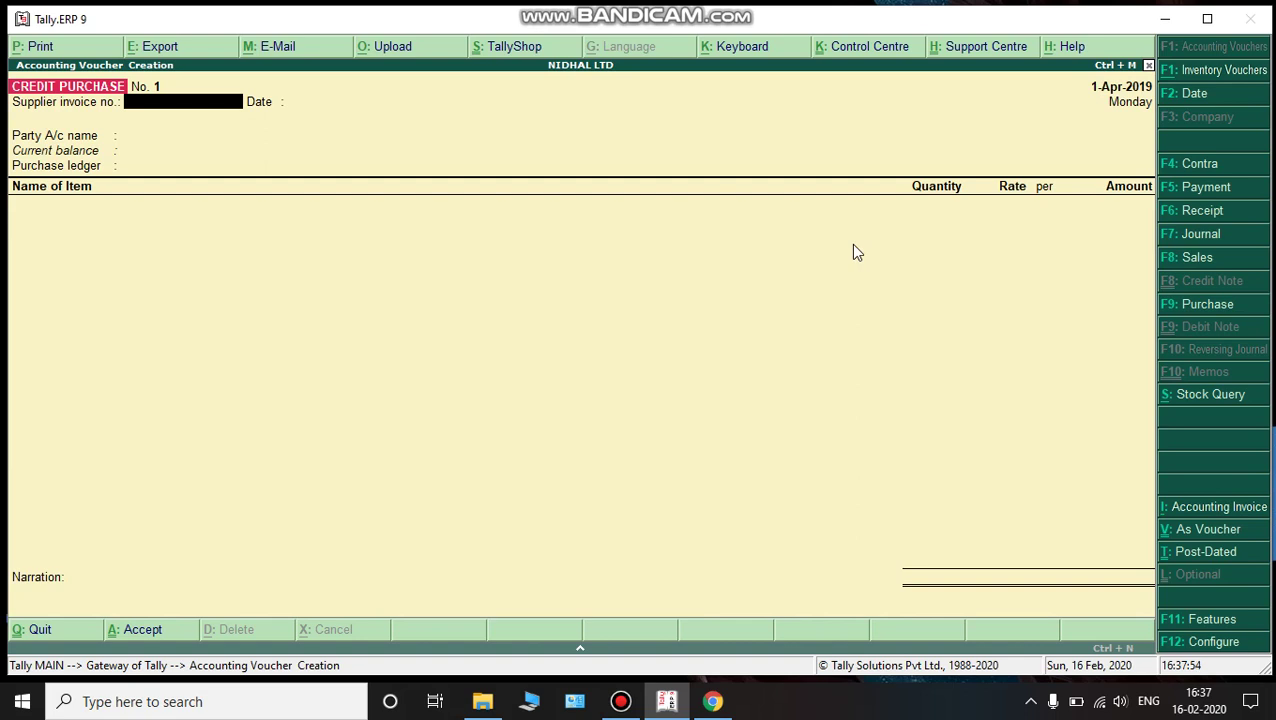
pyautogui.press('F5')
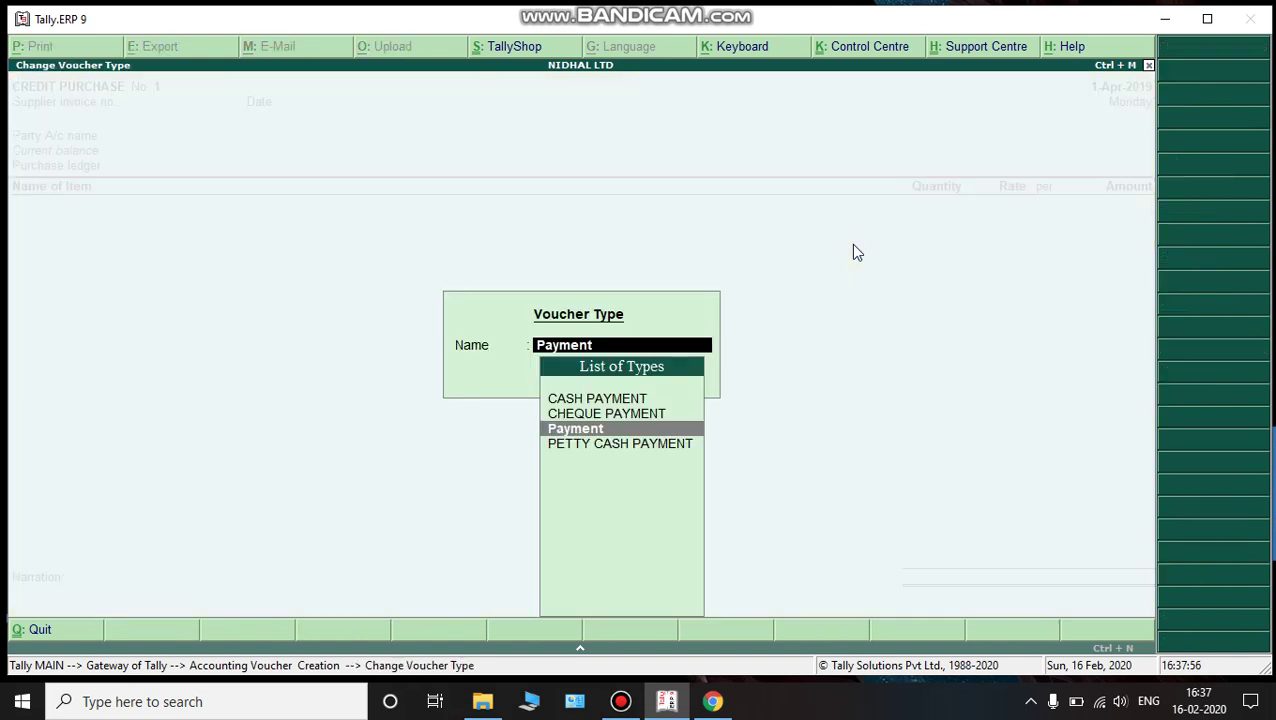
pyautogui.press('Up')
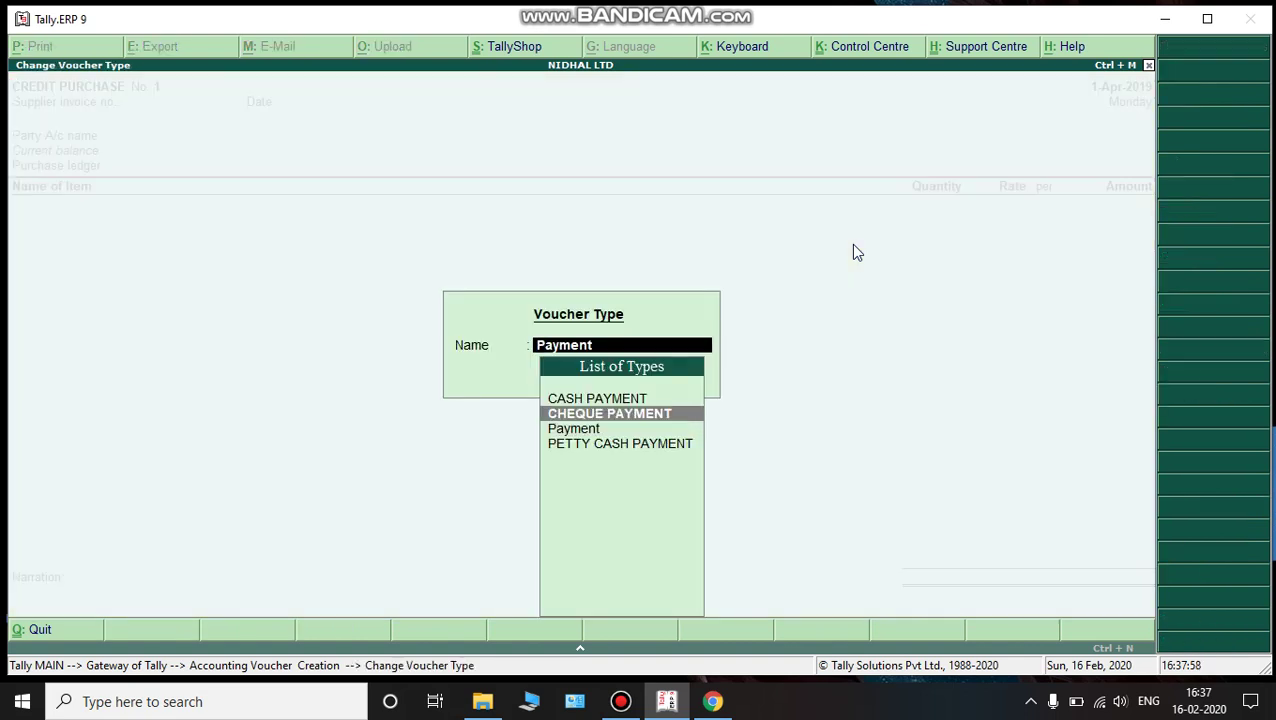
pyautogui.press('Up')
pyautogui.press('Down')
pyautogui.press('Down')
pyautogui.press('Down')
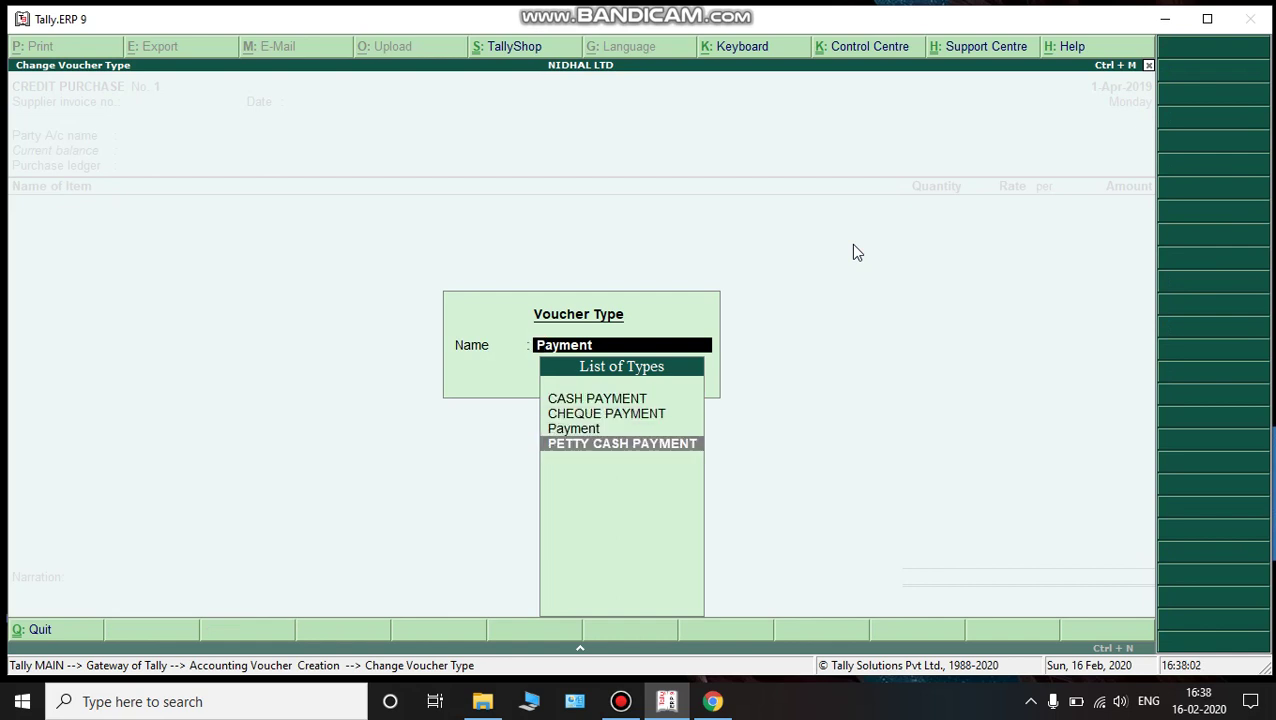
pyautogui.press('Escape')
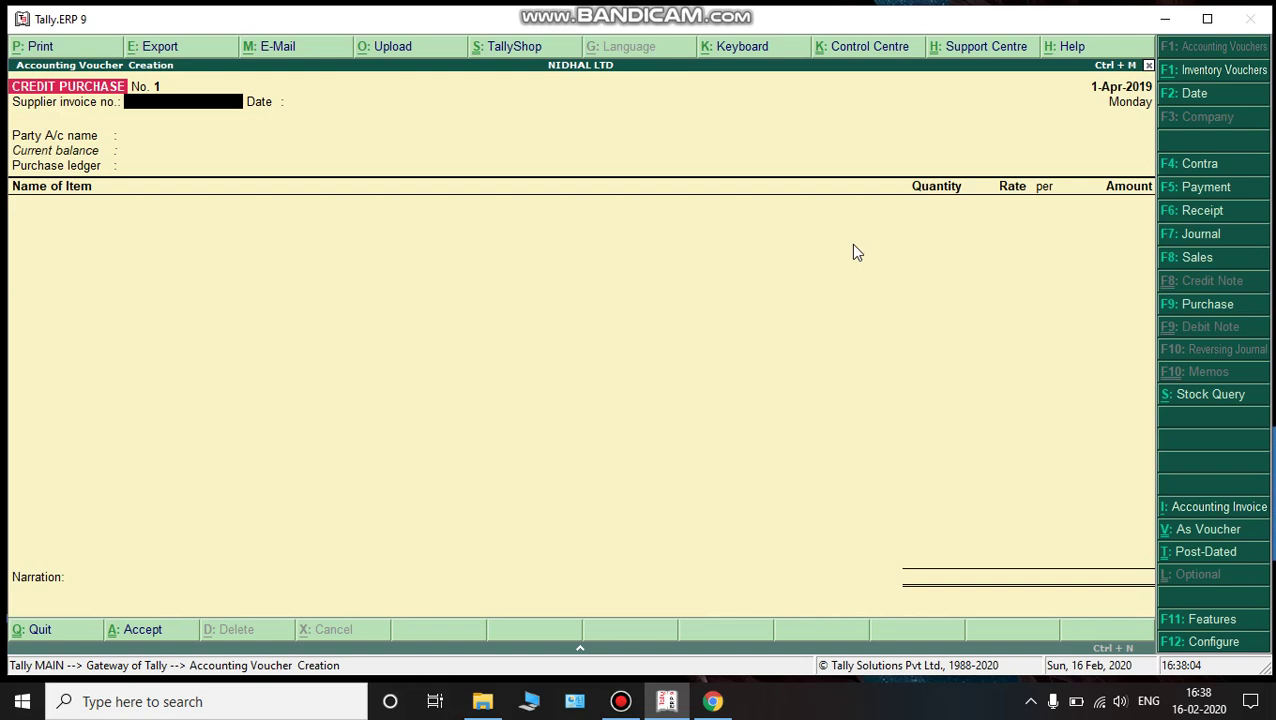
pyautogui.press('F6')
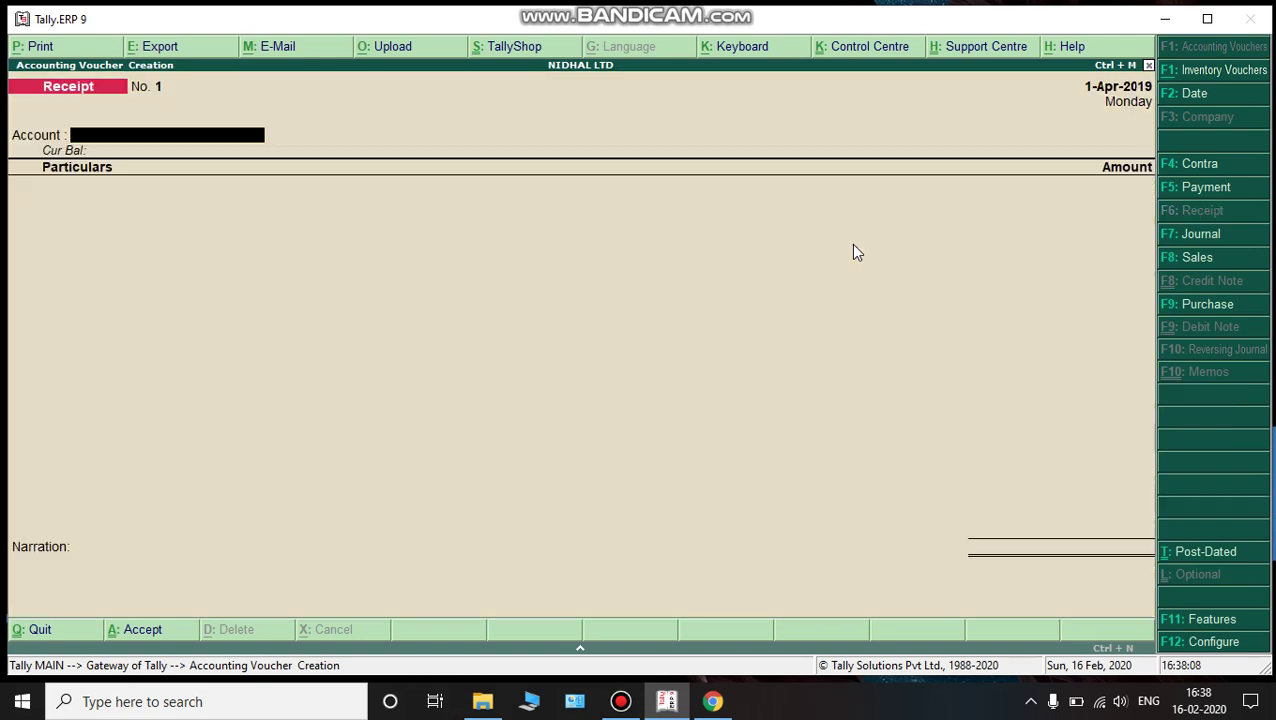
pyautogui.press('F8')
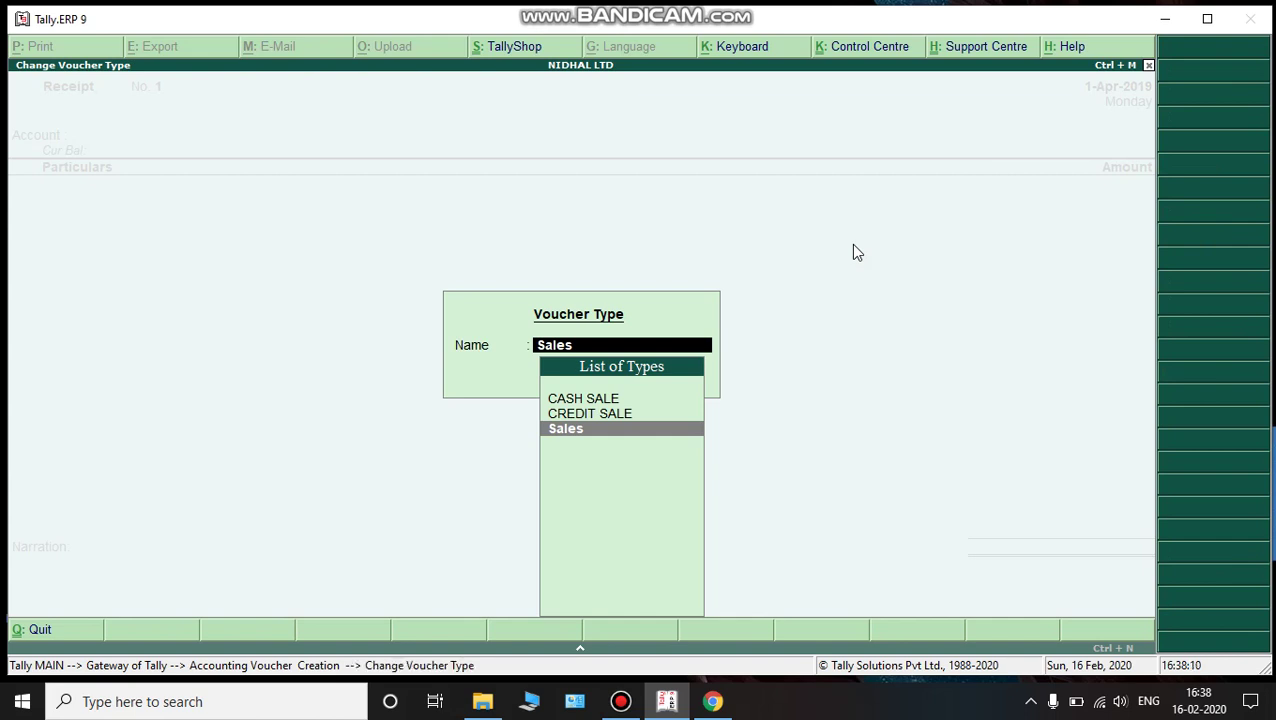
pyautogui.press('Up')
pyautogui.press('Up')
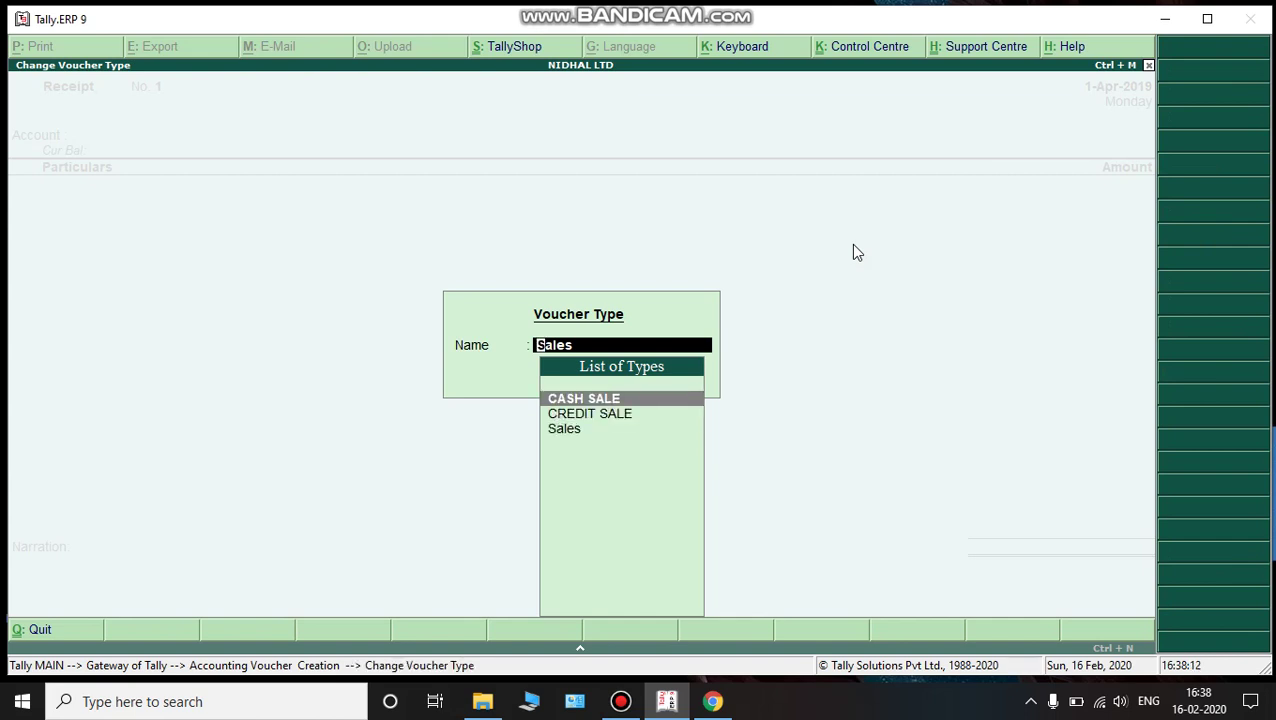
pyautogui.press('Escape')
pyautogui.press('Escape')
pyautogui.press('Escape')
pyautogui.press('y')
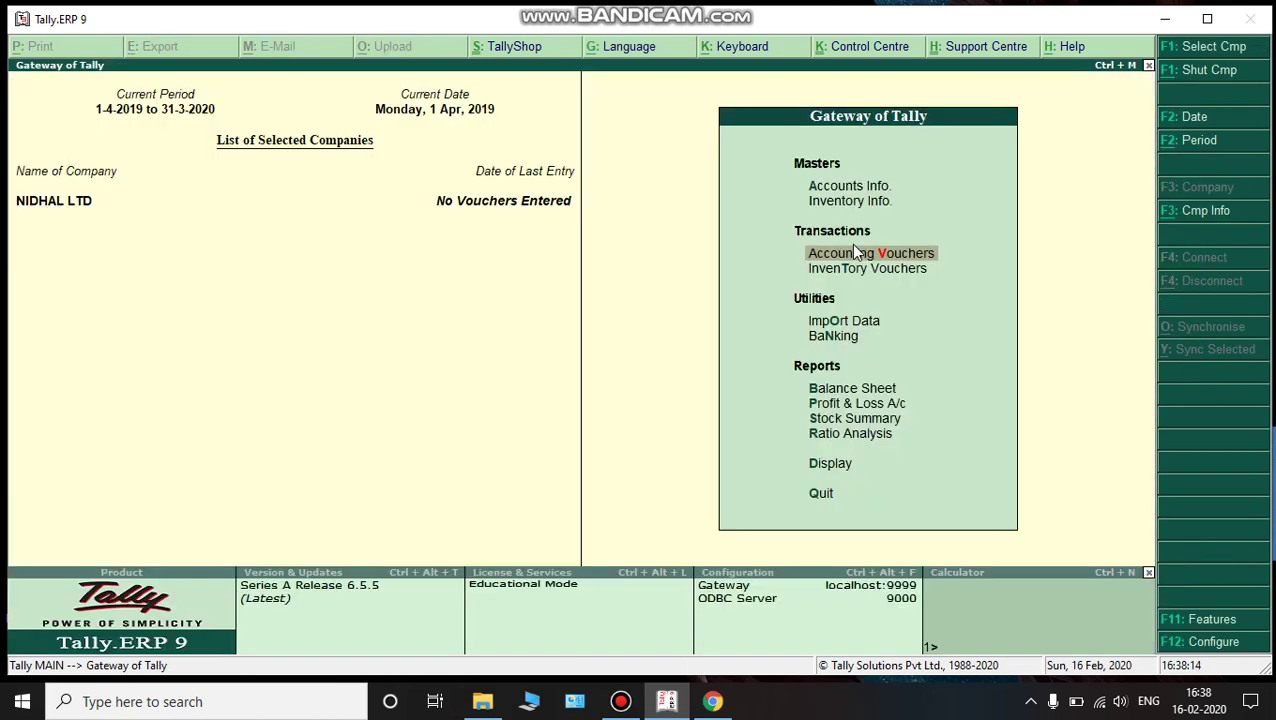